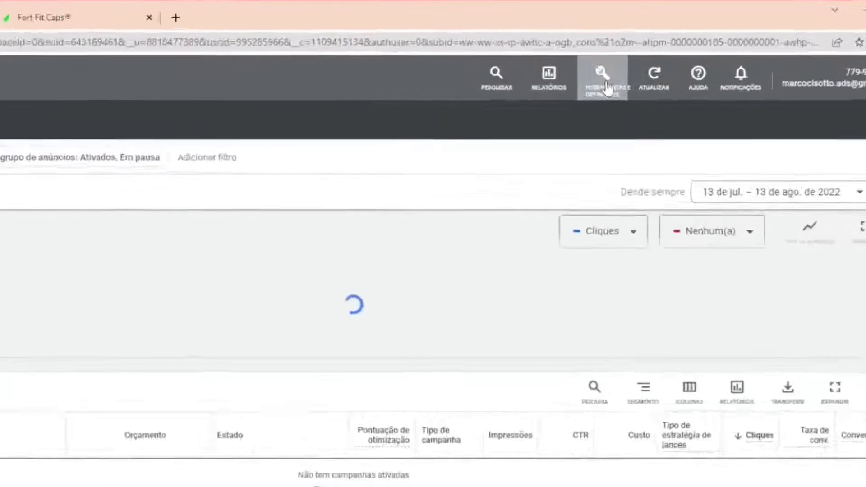
Start a new conversion action of type Website from the account's conversions overview
click(637, 56)
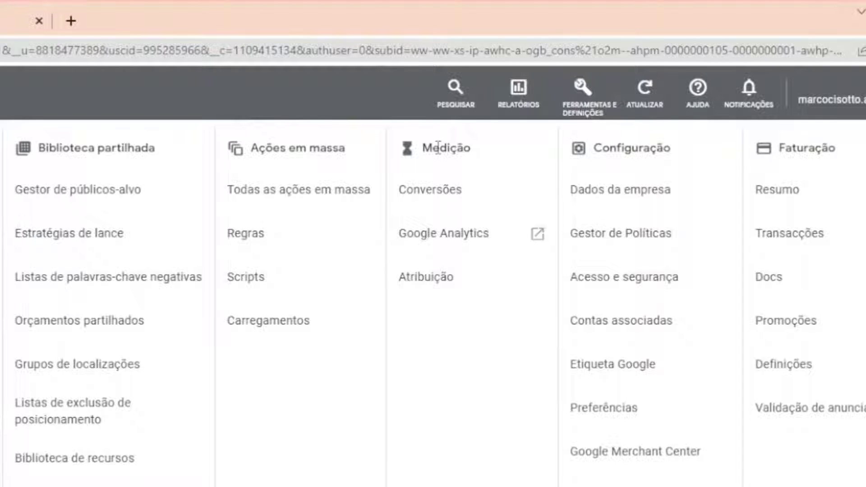
click(419, 200)
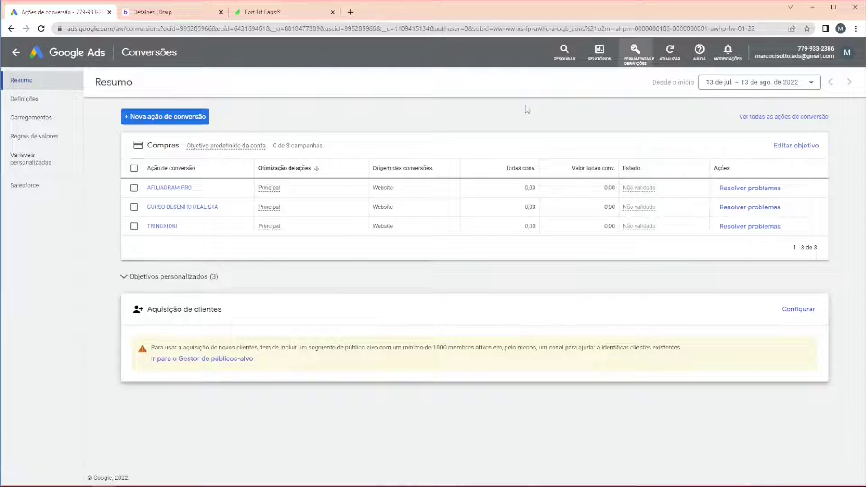
click(166, 117)
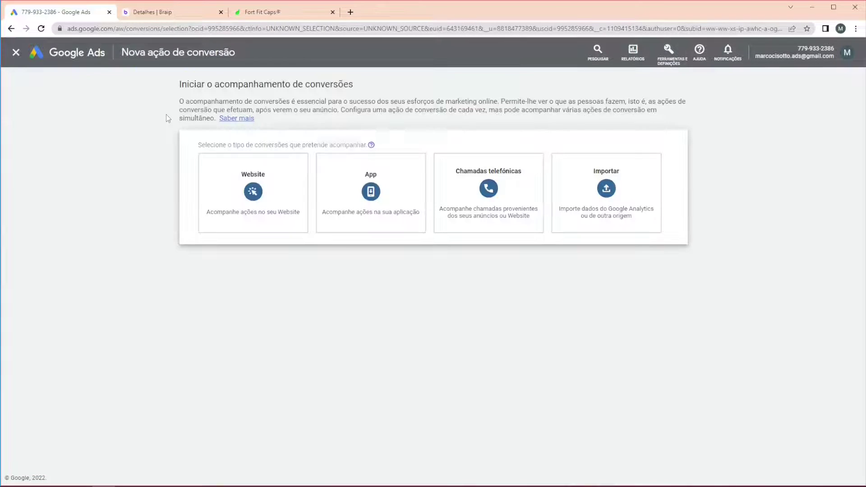
click(239, 194)
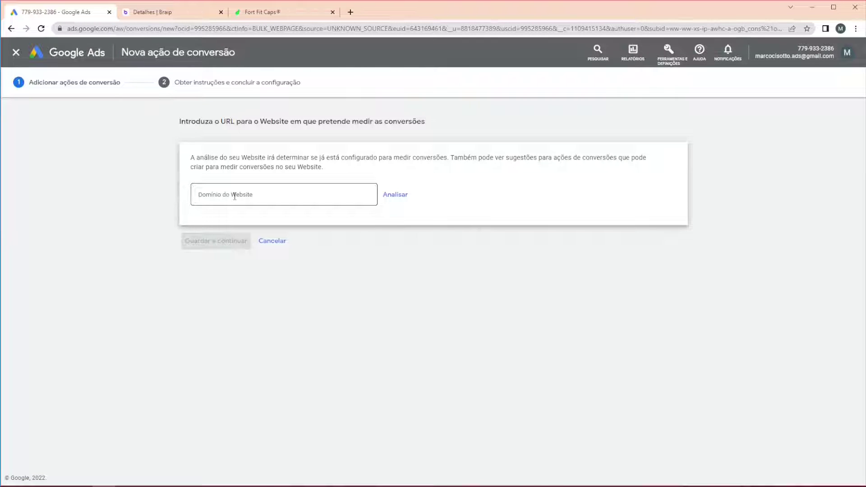
click(193, 9)
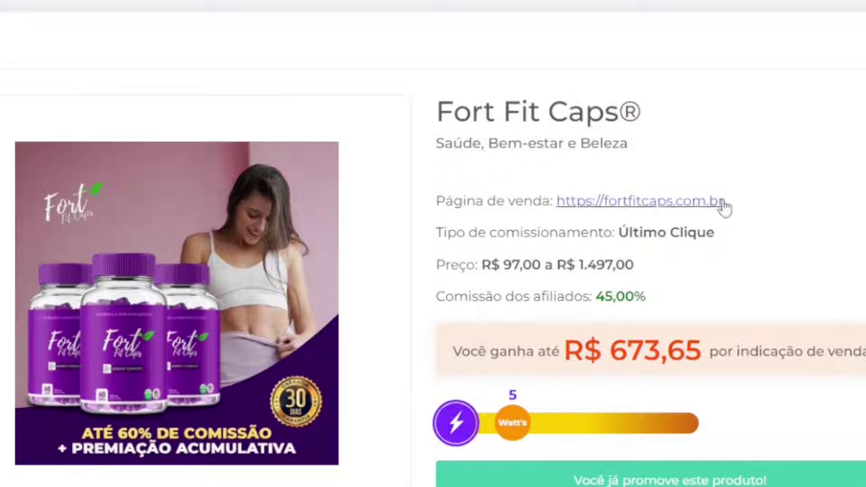
drag(724, 201, 556, 201)
key(ctrl+c)
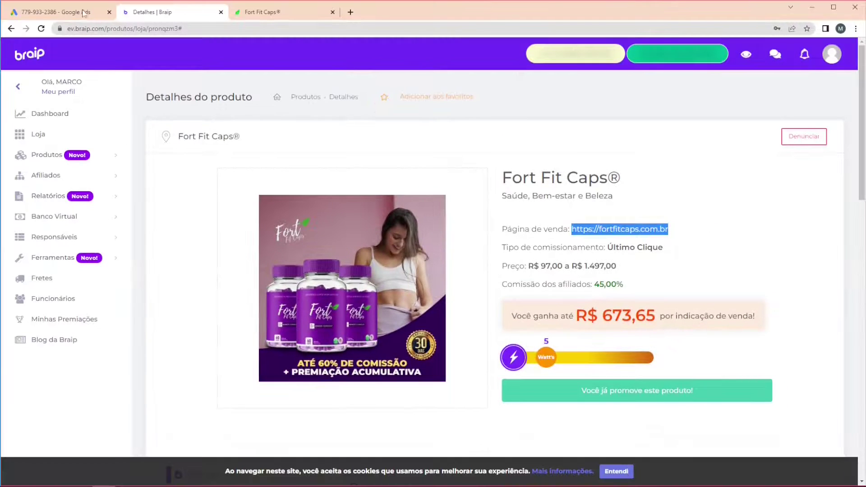
click(83, 12)
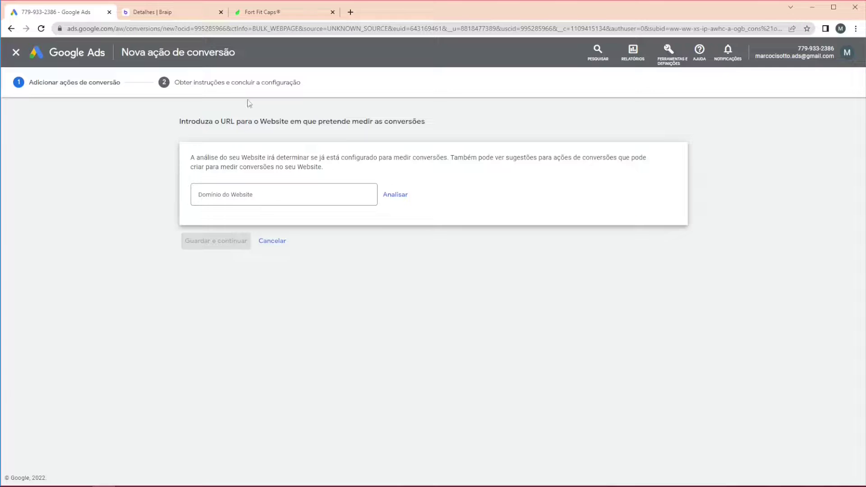
click(315, 194)
key(ctrl+v)
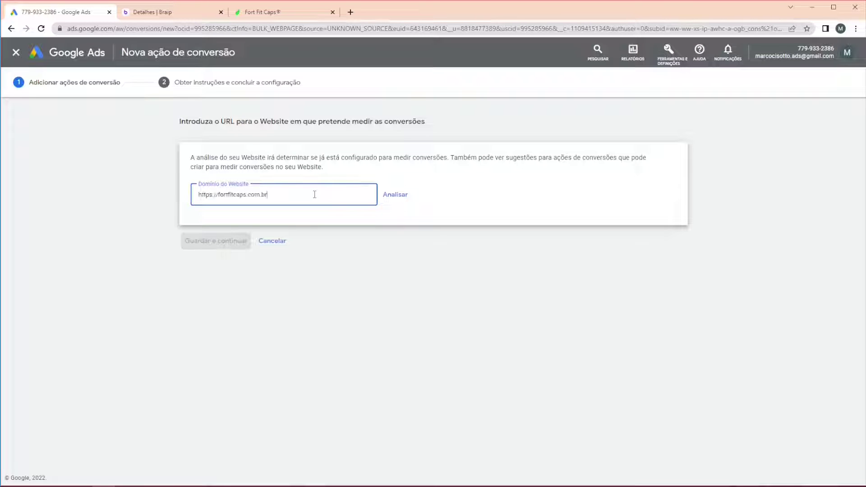
click(394, 198)
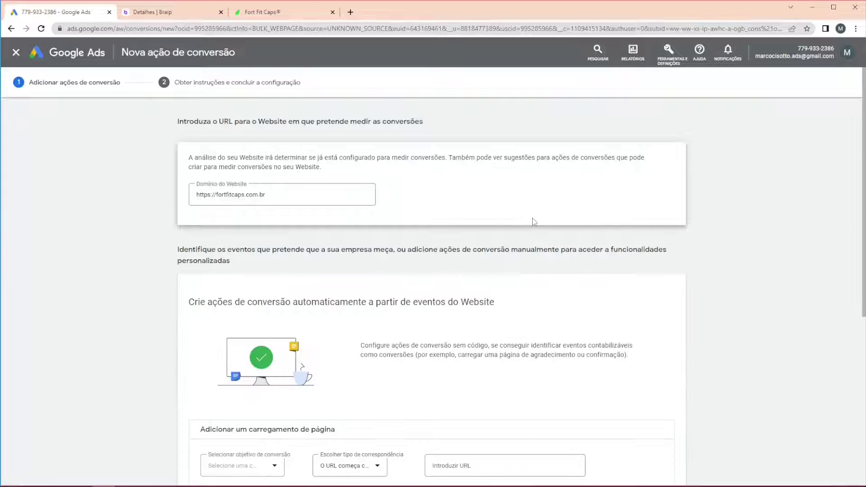
Add a manual conversion action with the goal category Compra and name it FORT FIT CAPS
scroll(532, 218, down, 3)
scroll(535, 224, down, 3)
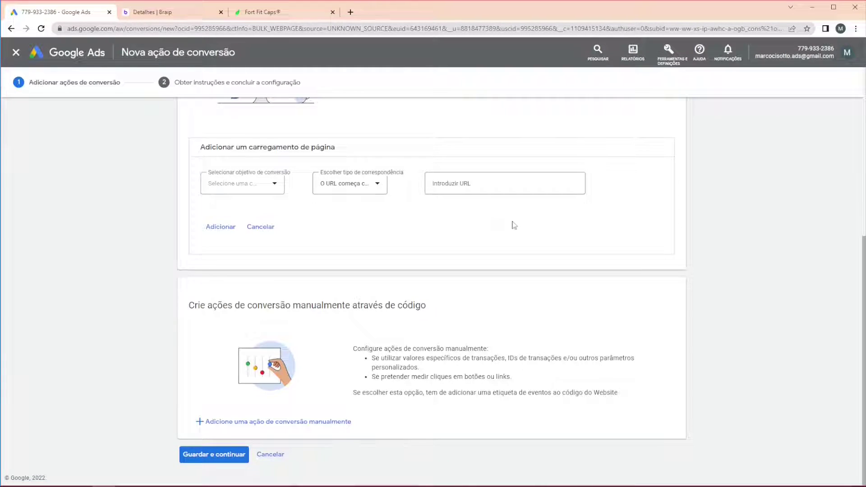
click(310, 423)
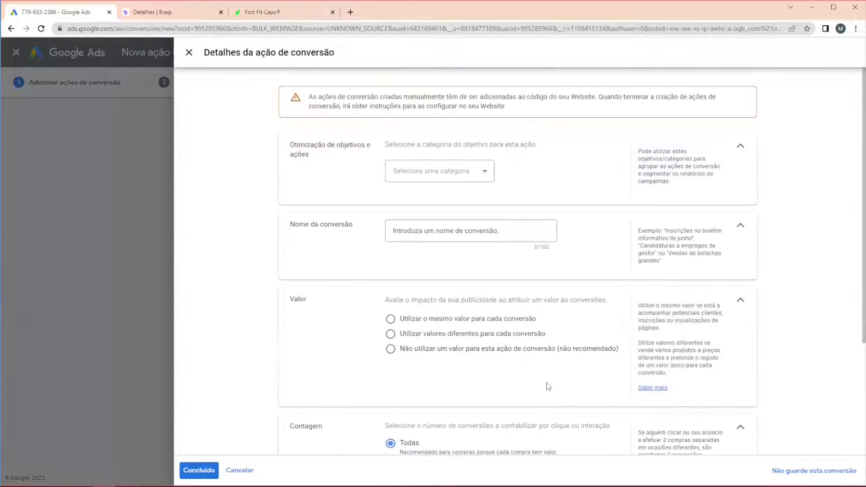
click(490, 177)
click(449, 196)
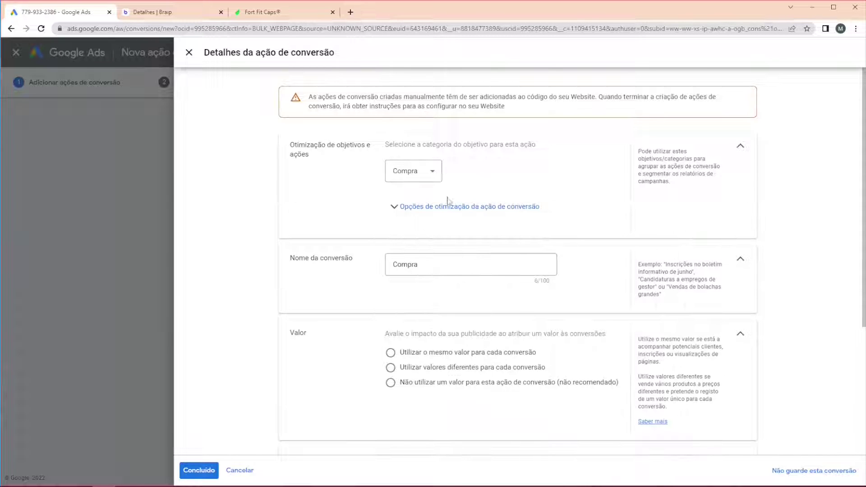
drag(429, 264, 368, 271)
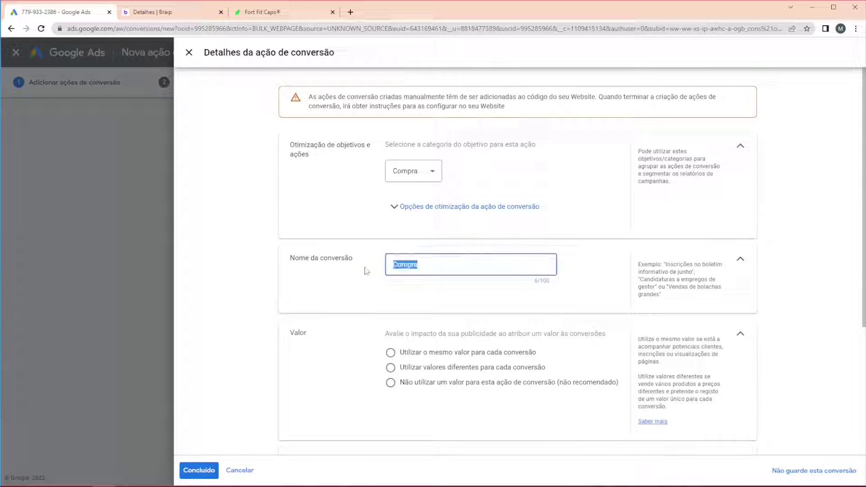
text(F)
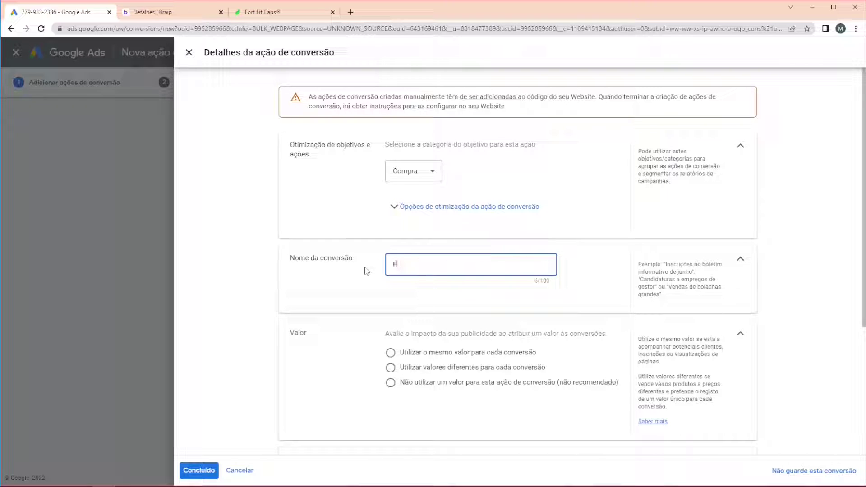
text(ORT FIT CAPS)
Set the conversion value to differ for each conversion, and check the kit prices on the Fort Fit Caps sales page
scroll(383, 270, down, 2)
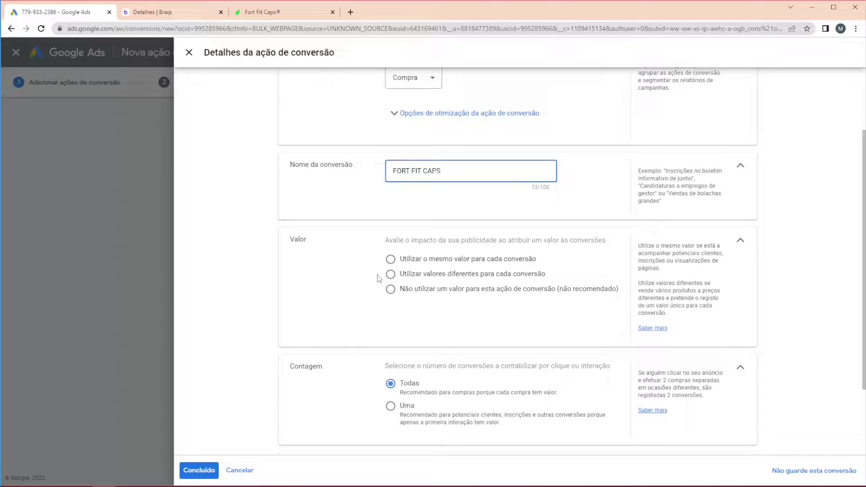
click(389, 274)
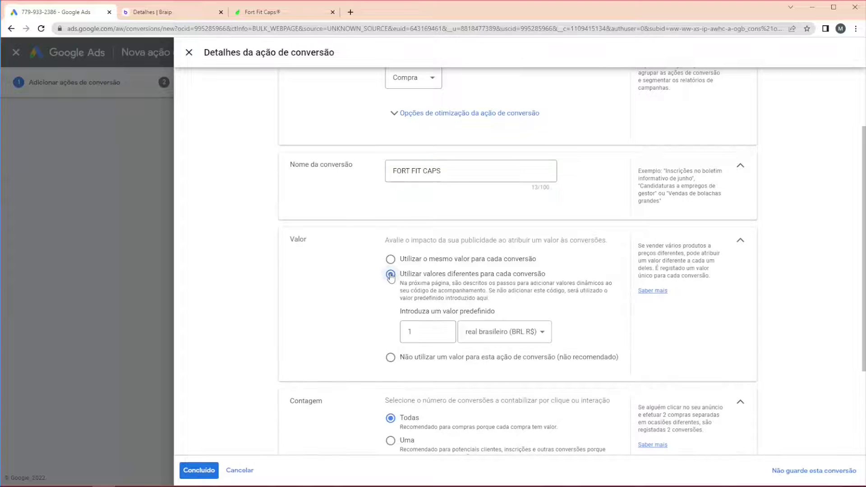
click(278, 16)
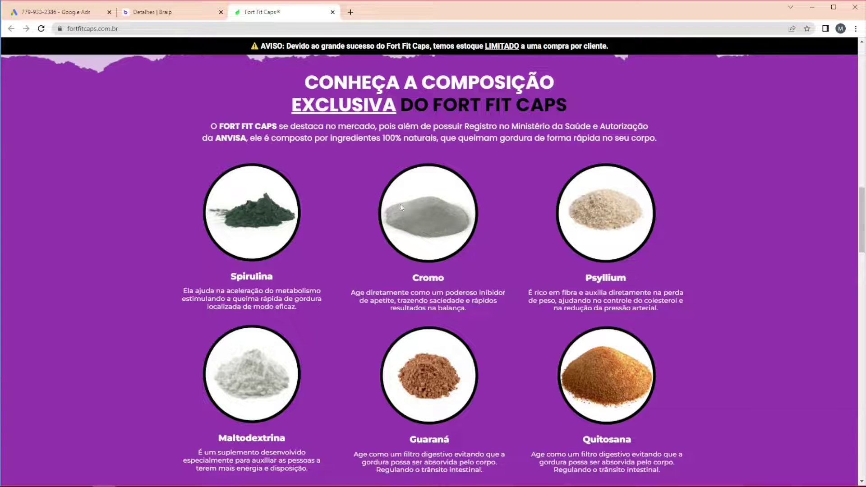
scroll(386, 198, up, 5)
scroll(408, 216, down, 17)
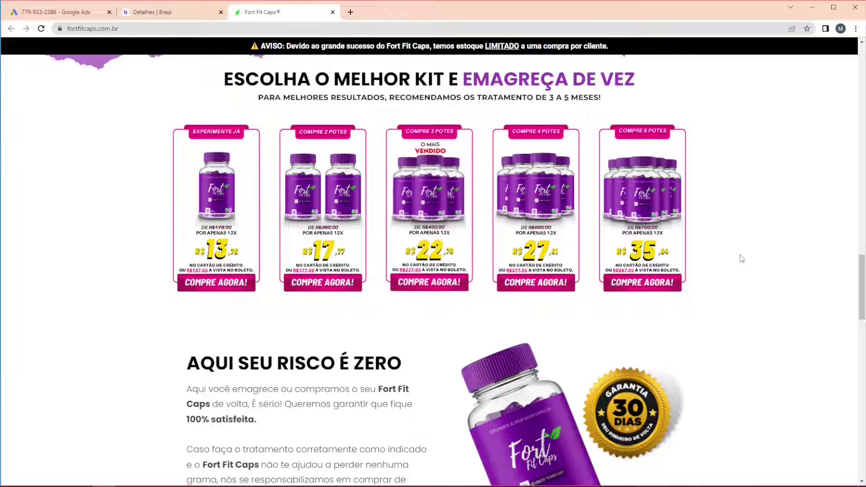
click(36, 14)
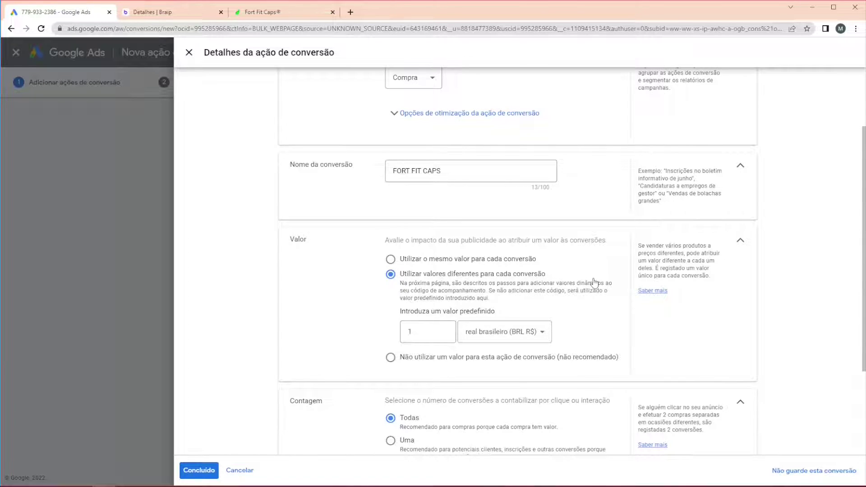
Set the conversion count to Uma, finish the action's details and save to continue to the tag instructions
scroll(595, 283, down, 3)
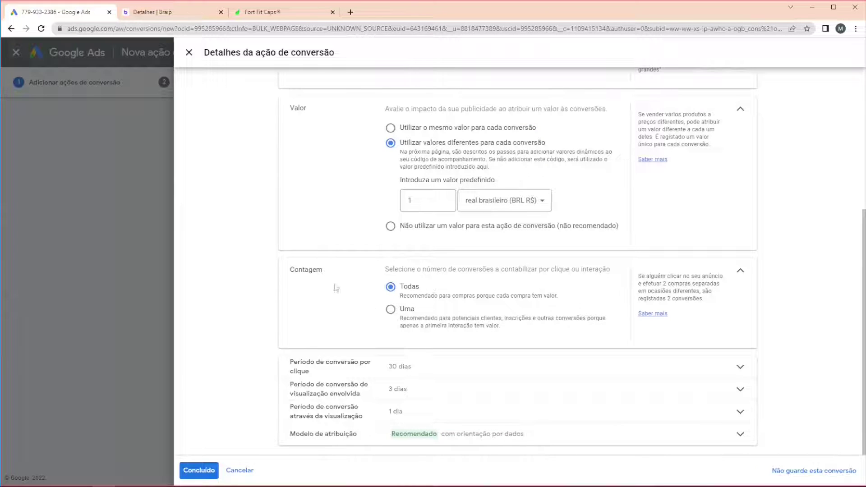
click(390, 309)
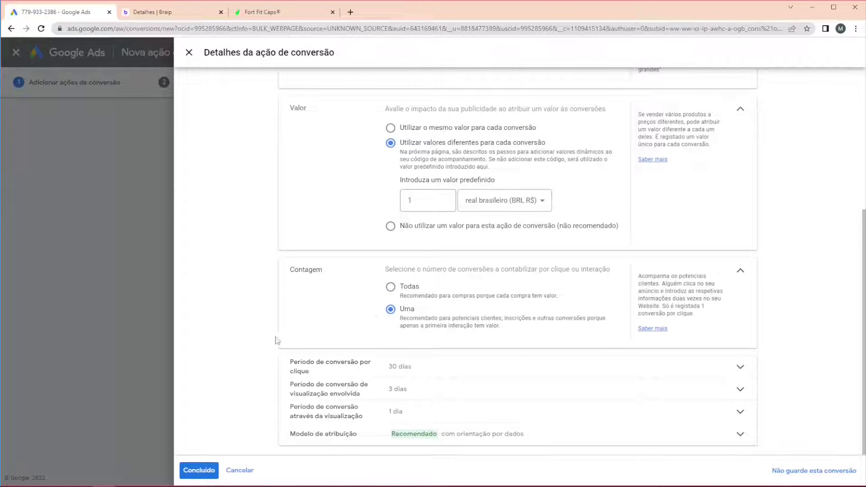
click(199, 470)
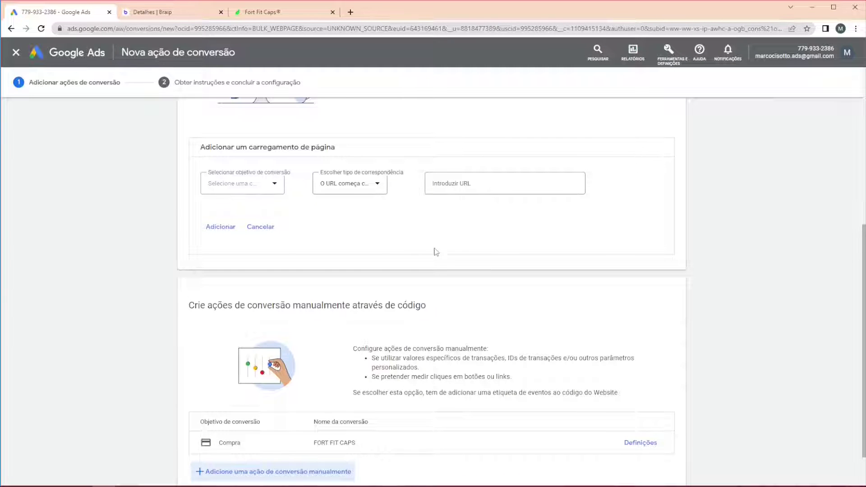
scroll(447, 246, down, 1)
click(216, 457)
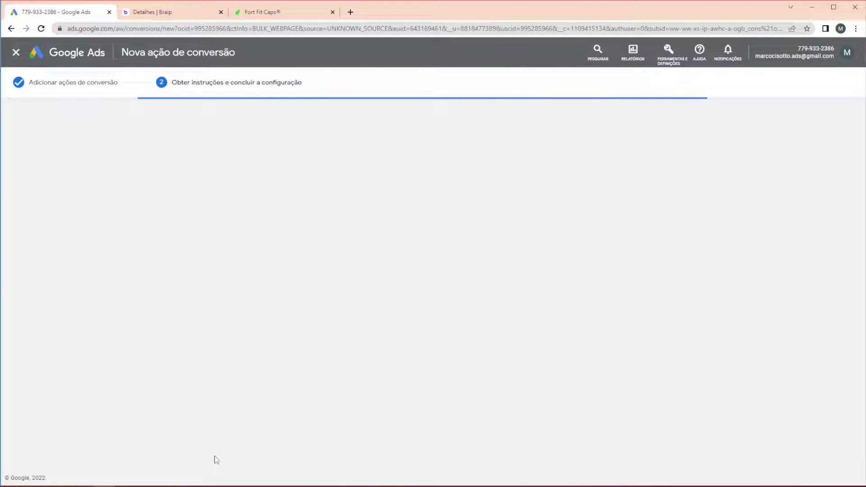
Copy the FORT FIT CAPS event snippet for page load into a blank Notepad document and select its send_to value
scroll(677, 240, down, 2)
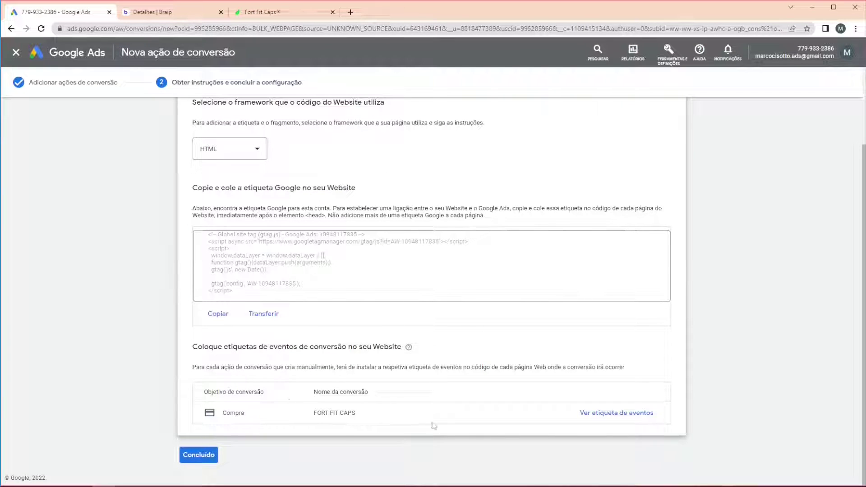
click(619, 415)
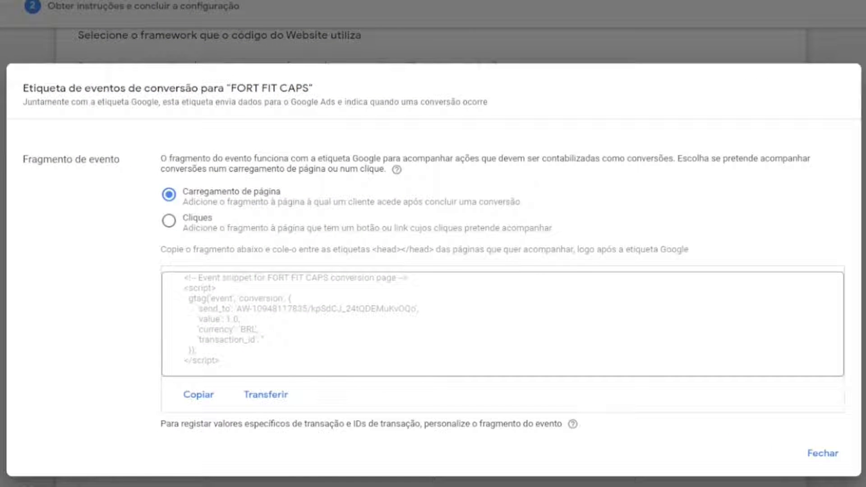
click(192, 399)
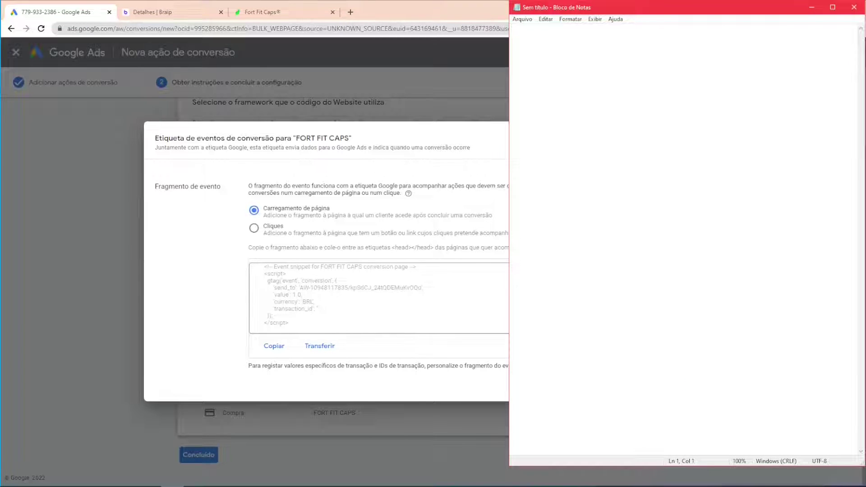
key(ctrl+v)
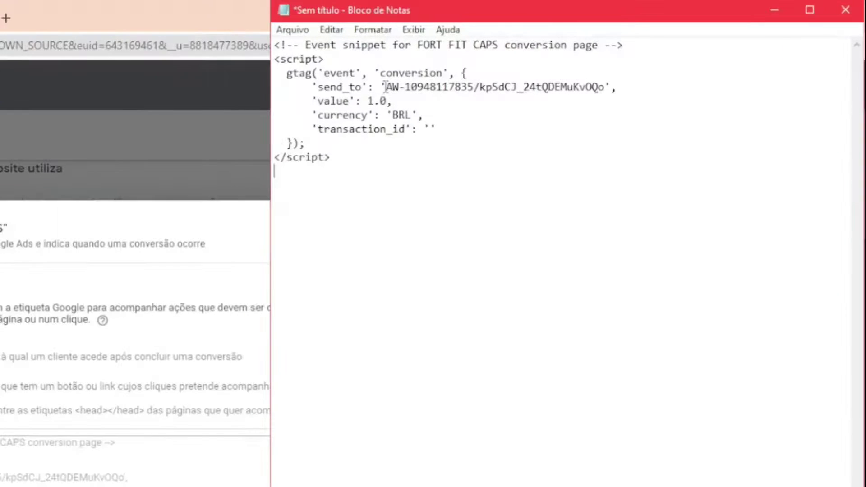
drag(387, 86, 606, 86)
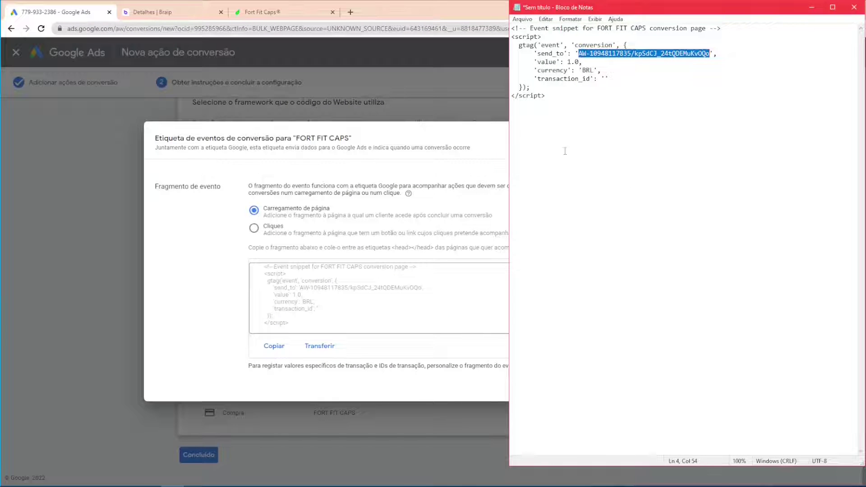
Switch to Braip and open the new campaign form for the Fort Fit Caps product
click(180, 9)
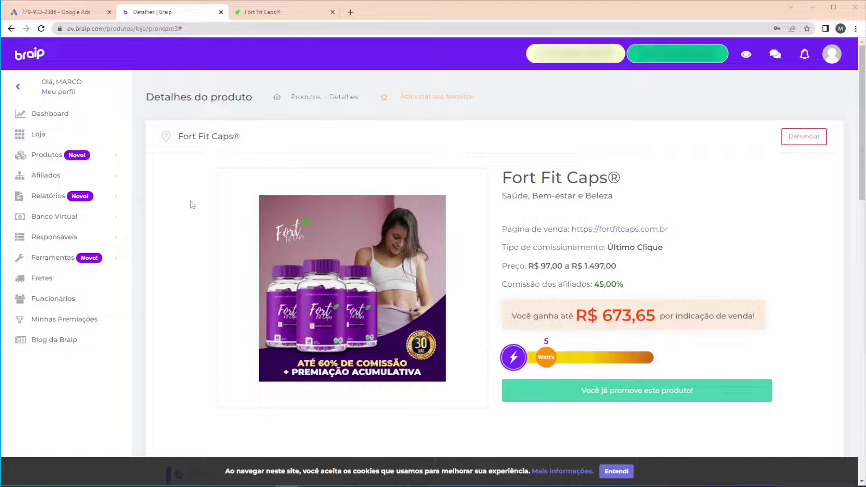
scroll(193, 206, down, 2)
scroll(193, 205, down, 2)
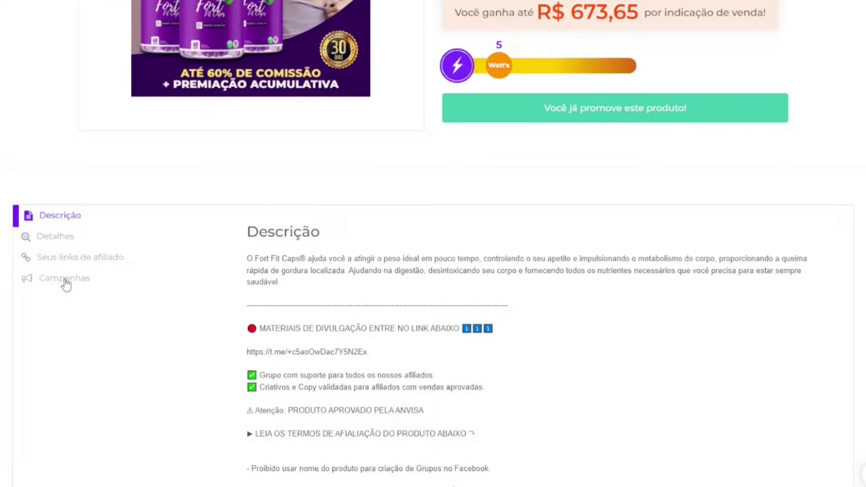
click(66, 282)
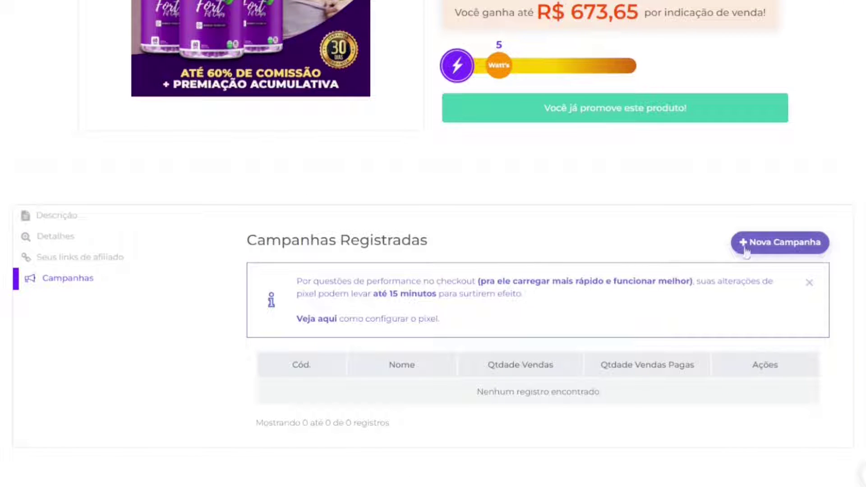
click(775, 245)
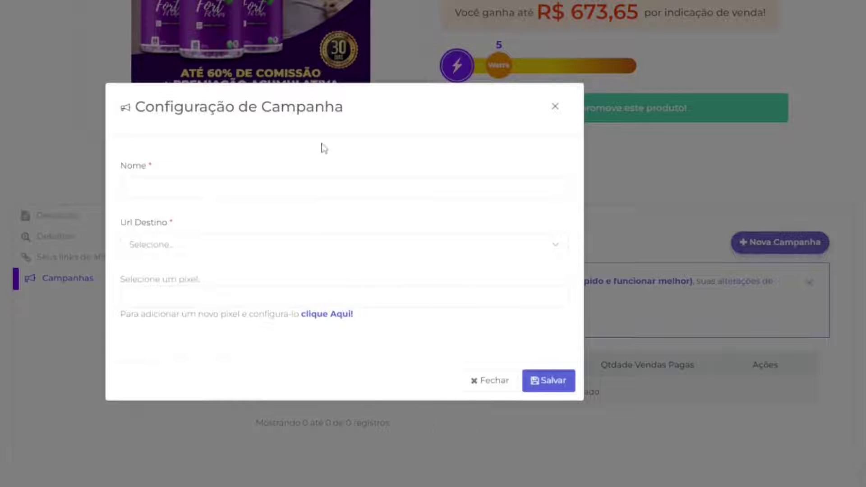
Name the campaign FORT FIT CAPS DEMONSTRAÇÃO and choose the Página de vendas link as its destination URL
click(324, 187)
text(FORT FIT CAPS DEMONSTRAÇÃO)
click(323, 222)
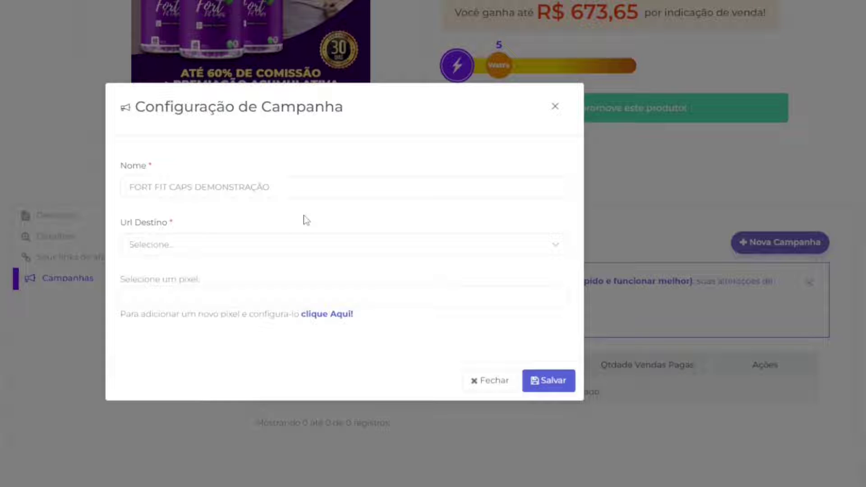
click(555, 250)
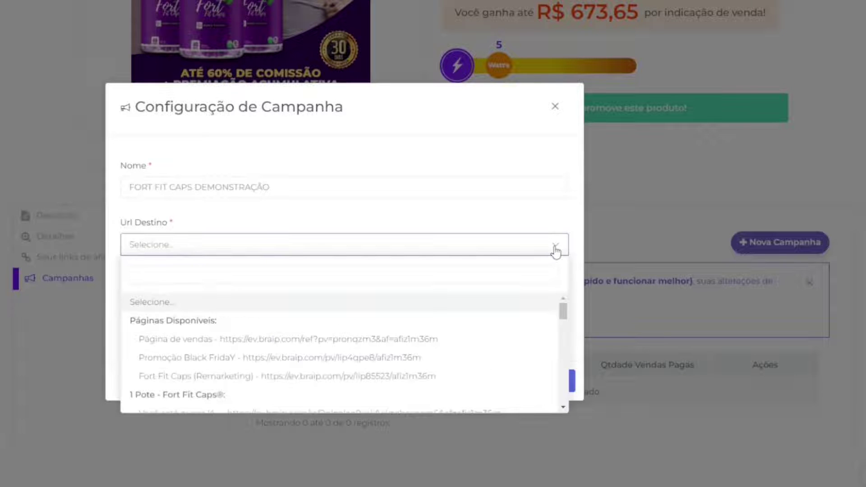
click(367, 342)
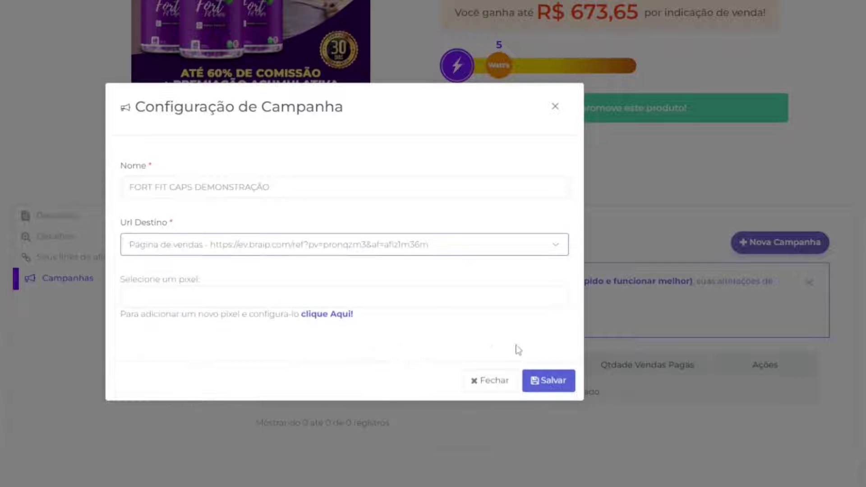
click(549, 382)
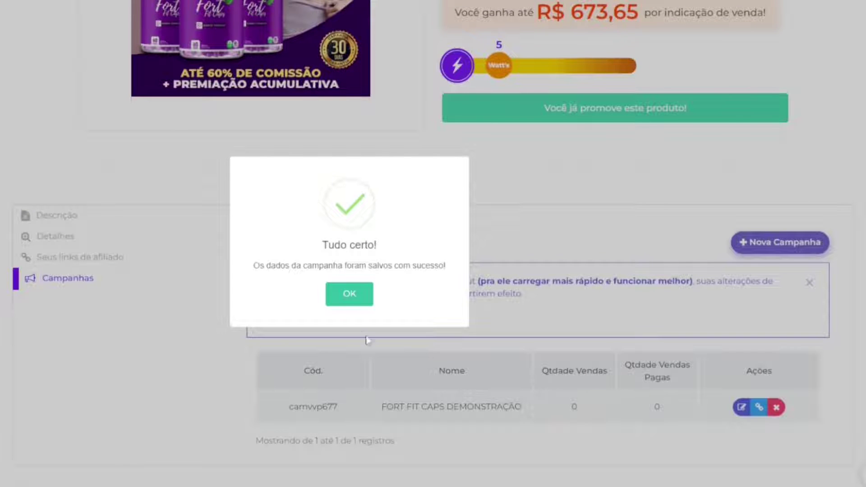
click(342, 299)
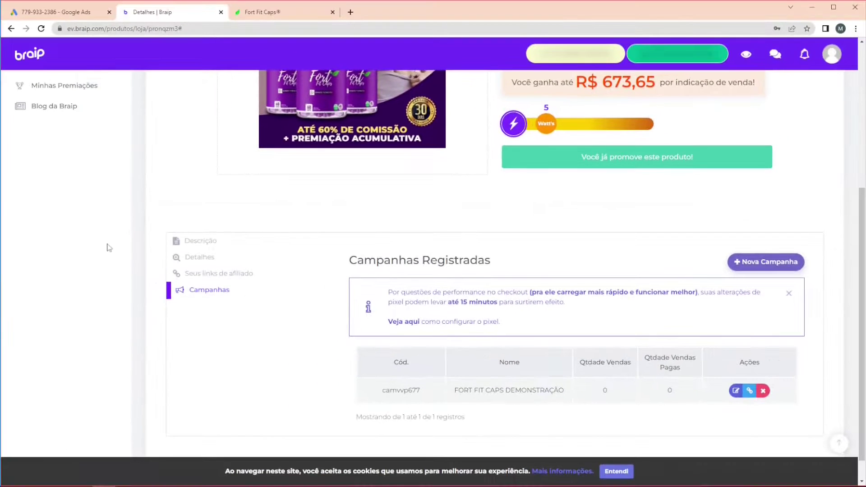
scroll(108, 254, up, 5)
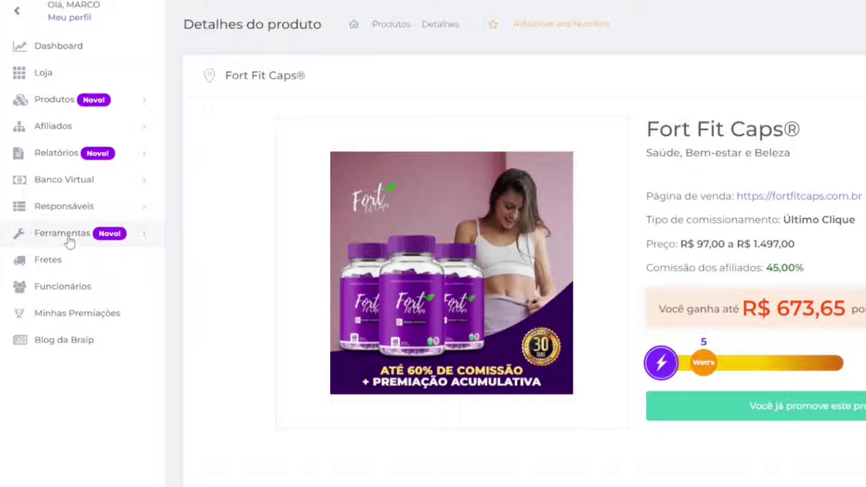
click(58, 259)
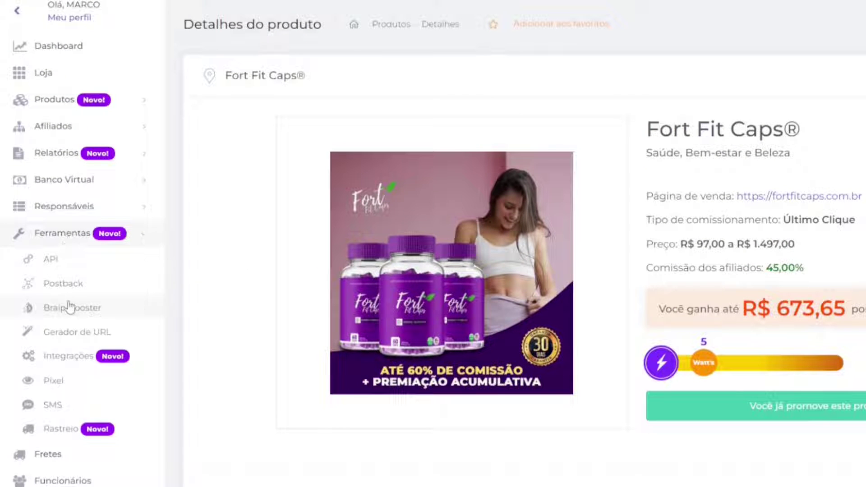
right_click(57, 384)
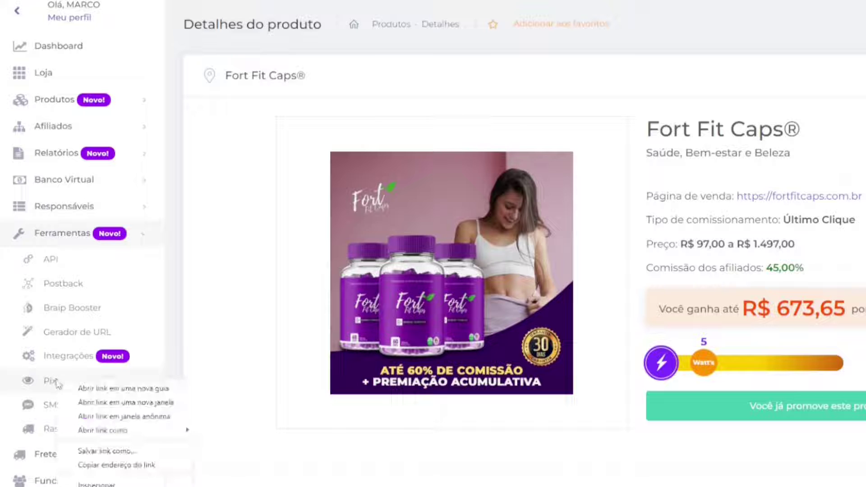
click(79, 389)
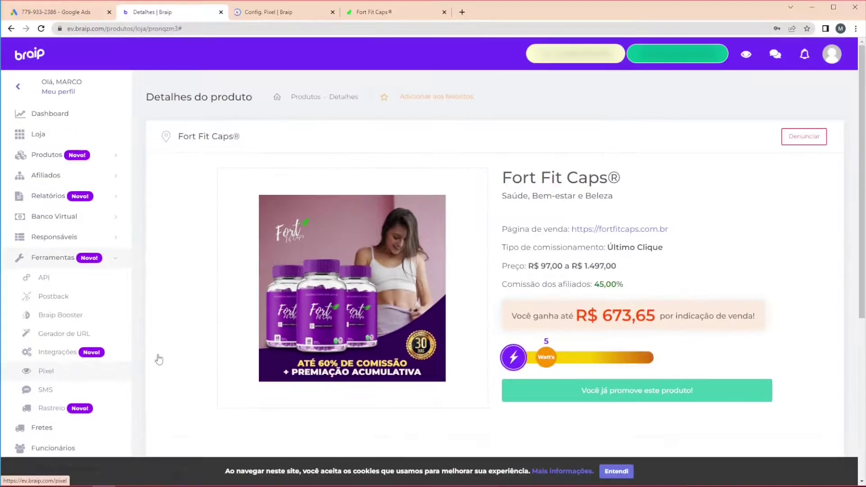
click(281, 14)
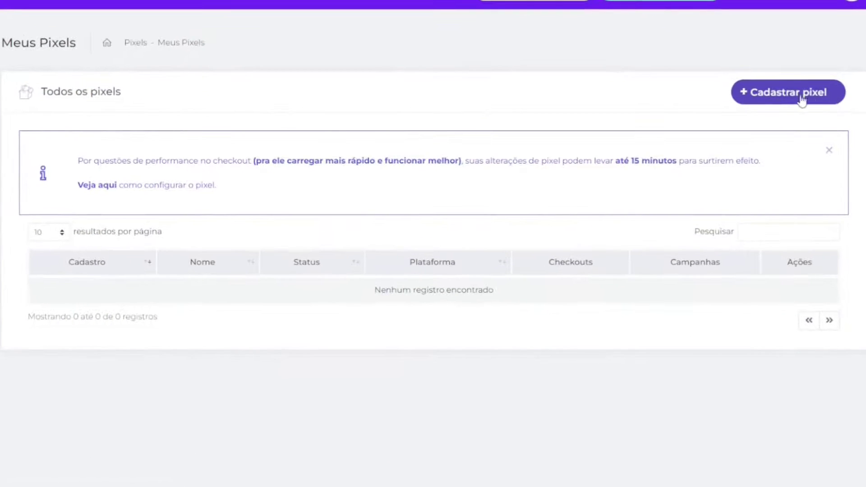
Start registering a new pixel and name it PIX FORT FIT CAPS
click(787, 94)
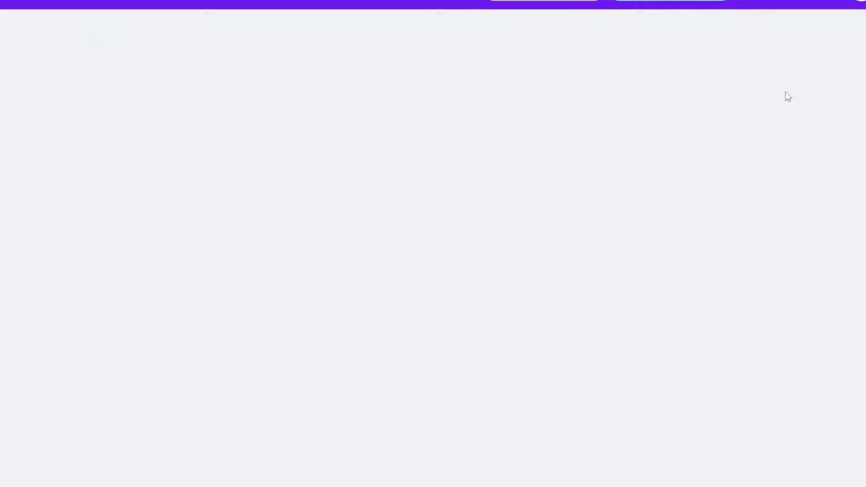
click(145, 302)
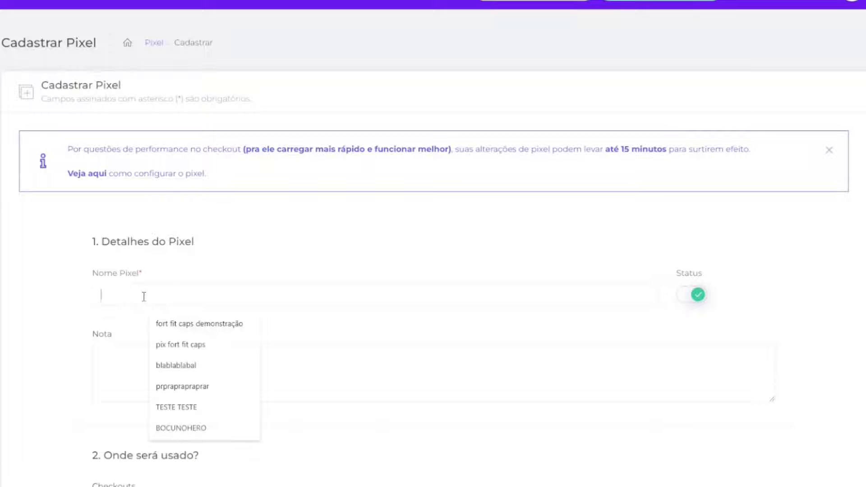
text(PIX)
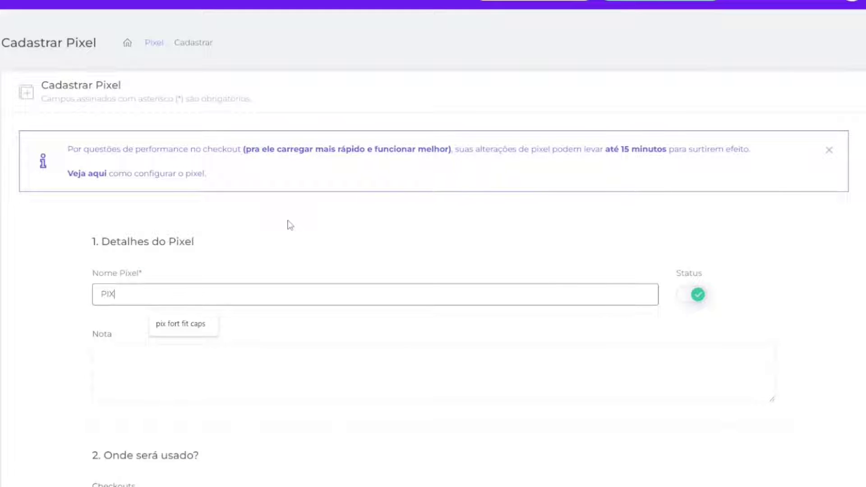
text( FORT FIT CAPS)
click(291, 225)
Assign the pixel to the Fort Fit Caps® / camvvp677 campaign
scroll(297, 253, down, 4)
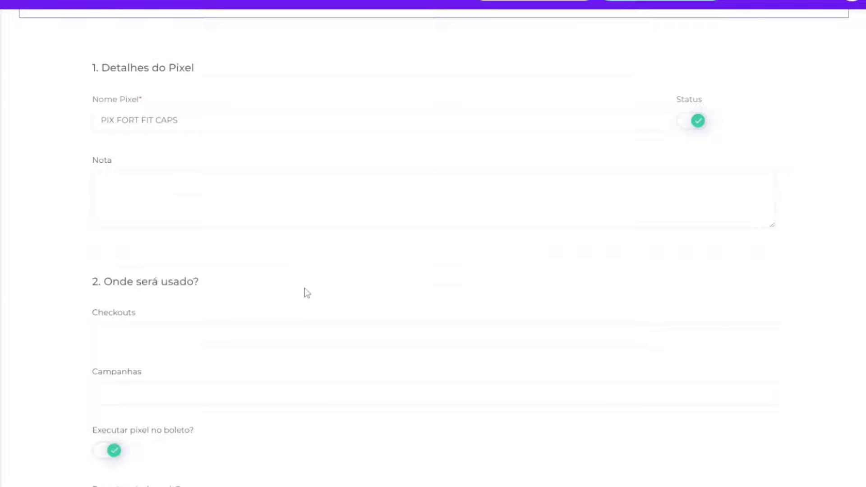
scroll(261, 287, down, 1)
scroll(265, 266, down, 1)
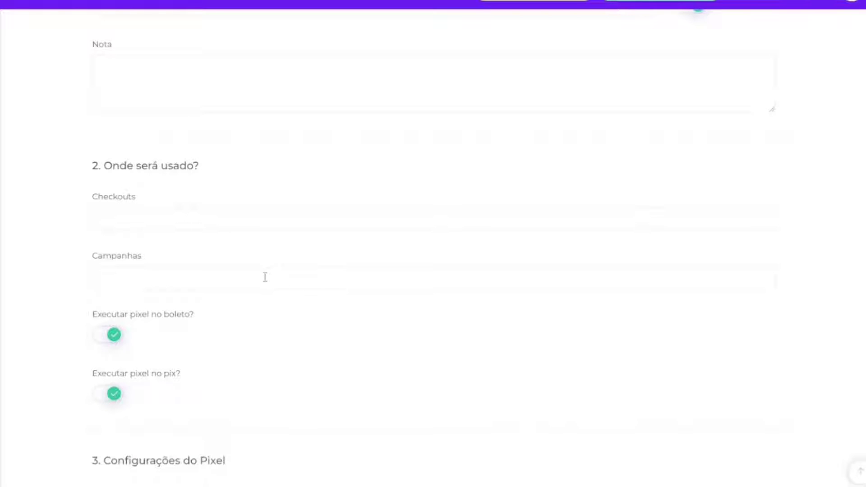
click(265, 277)
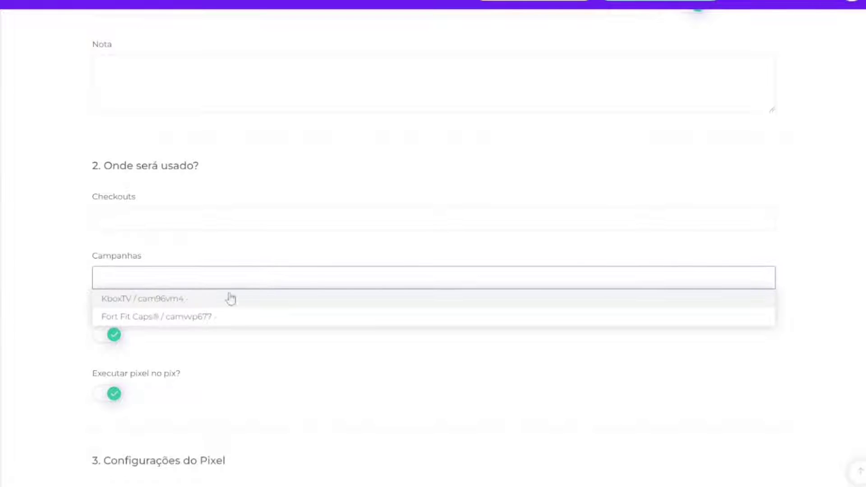
click(178, 321)
Set the pixel to run Somente na Página de obrigado (Purchase) with Minha comissão as its value
scroll(412, 219, down, 1)
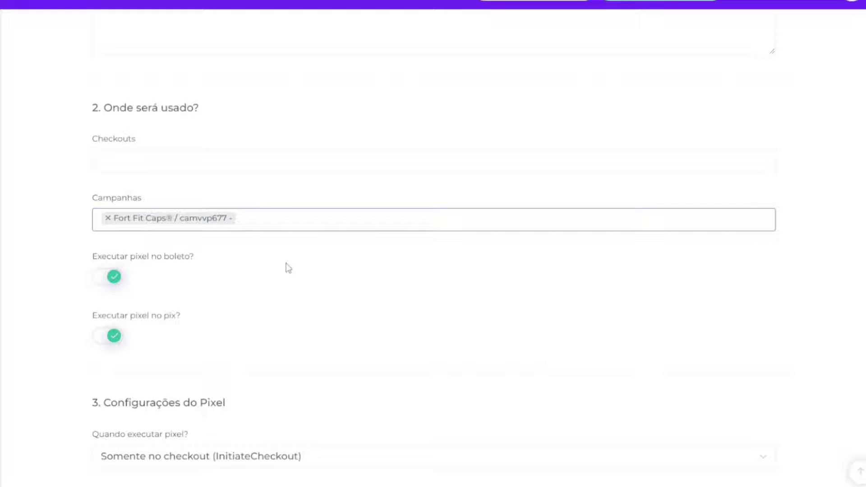
scroll(288, 268, down, 1)
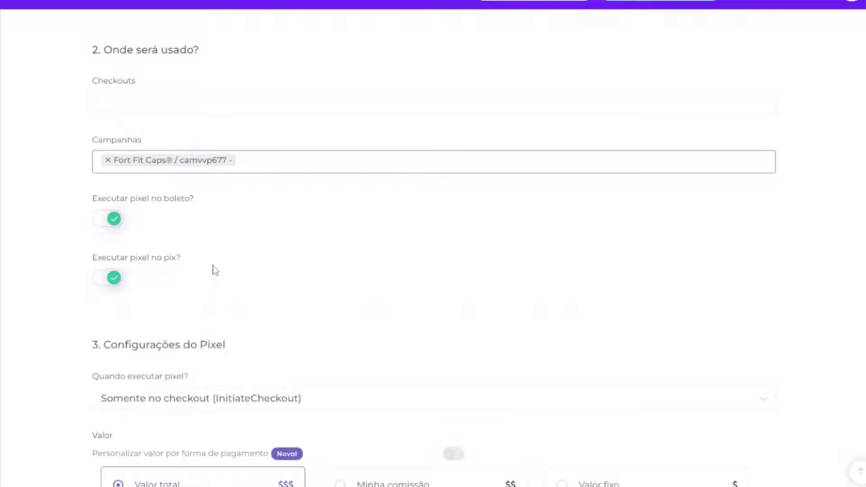
scroll(216, 270, down, 2)
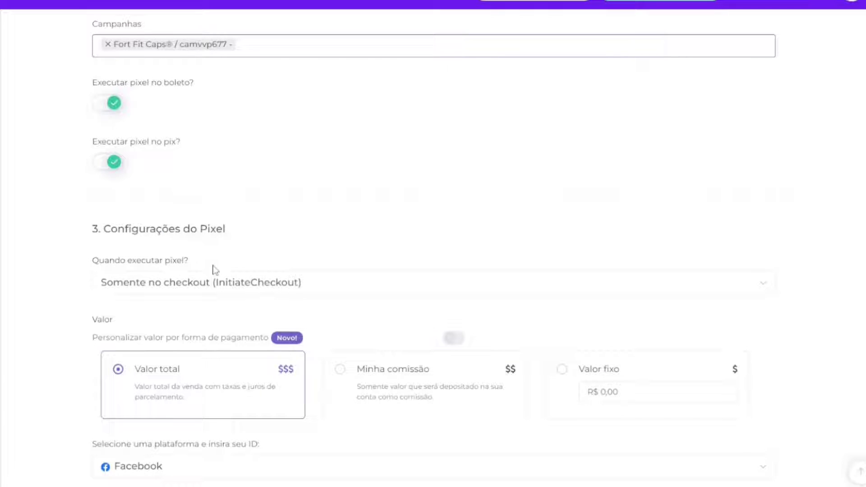
click(202, 286)
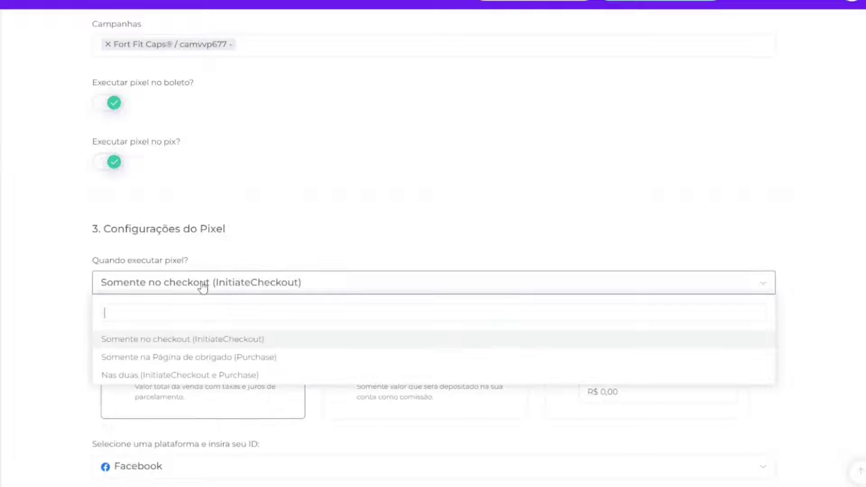
click(197, 361)
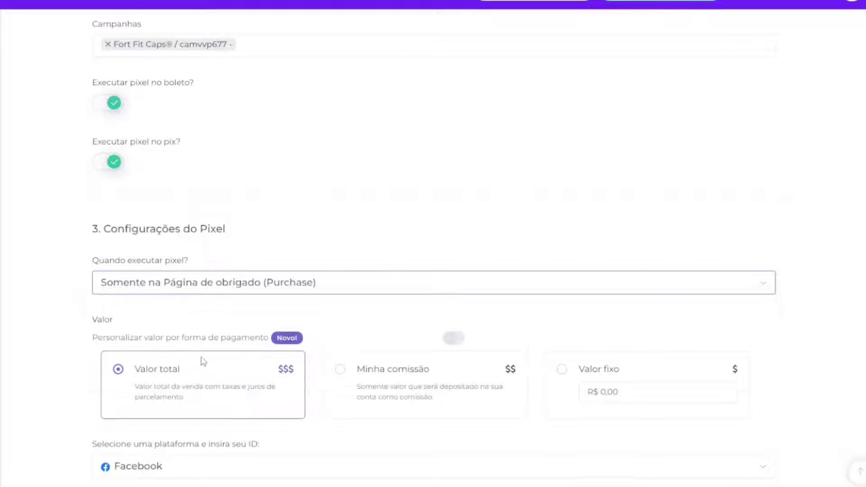
scroll(361, 324, down, 3)
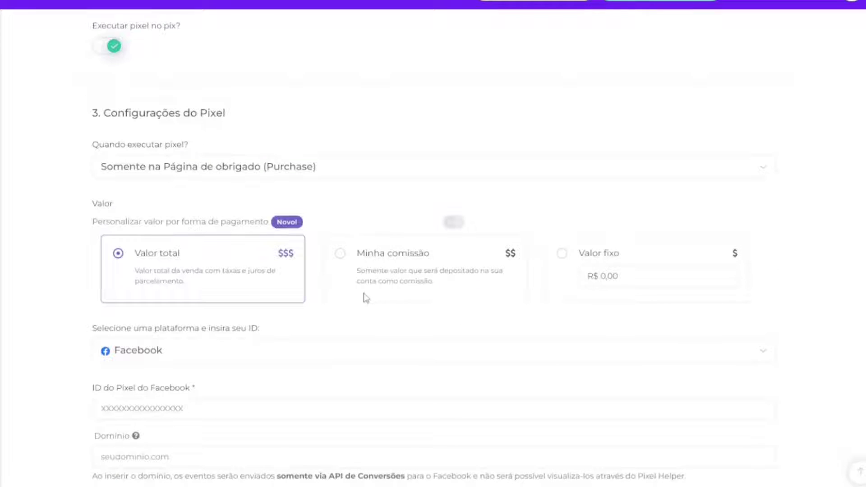
click(341, 255)
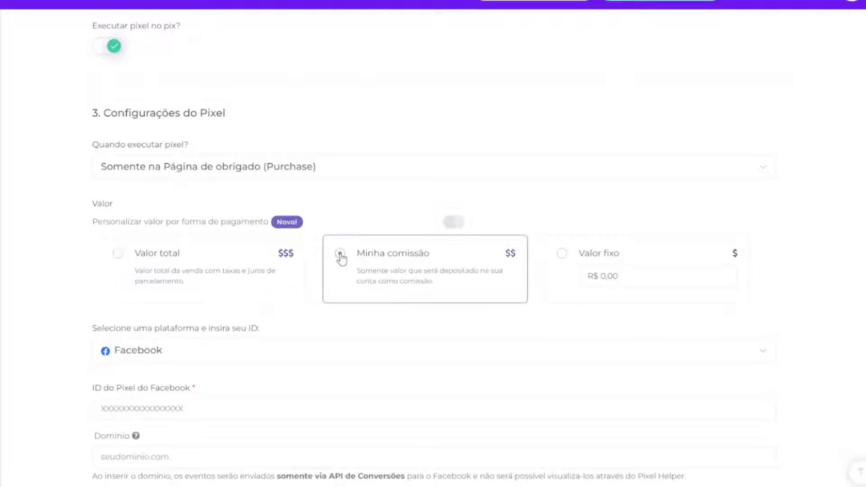
Choose Google Ads as the pixel's platform, enter the conversion's send_to value as the pixel ID and save the pixel
scroll(342, 260, down, 1)
scroll(342, 261, down, 1)
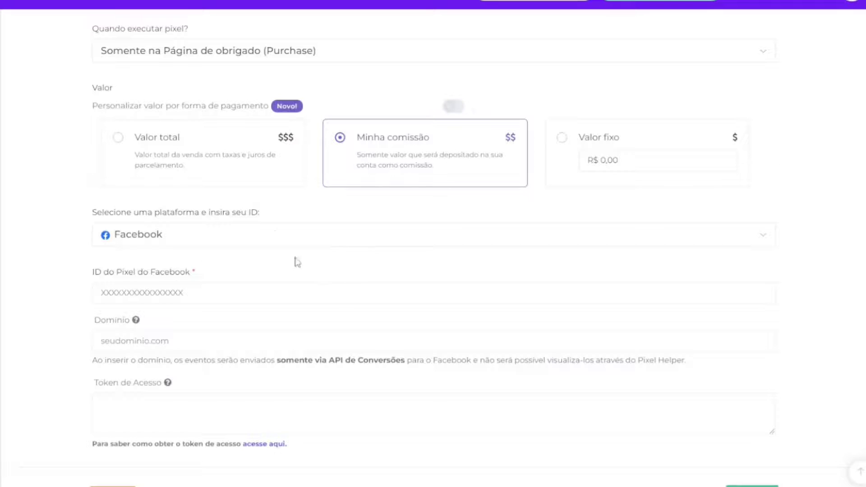
click(276, 237)
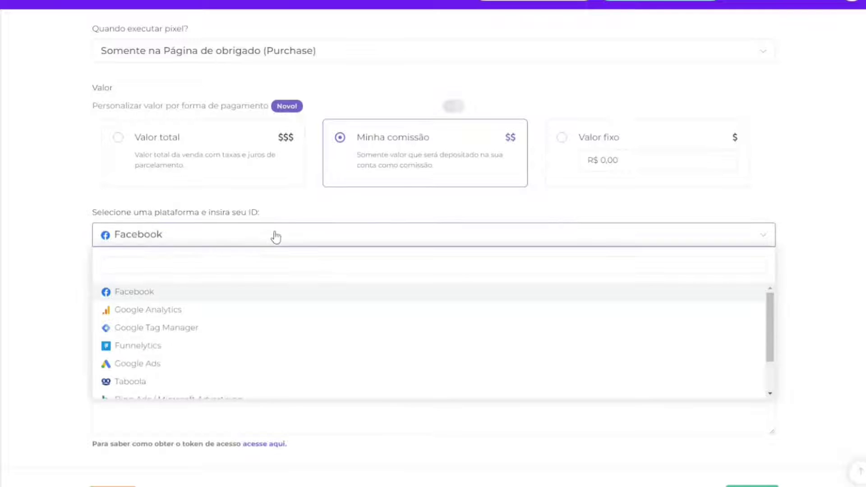
click(221, 366)
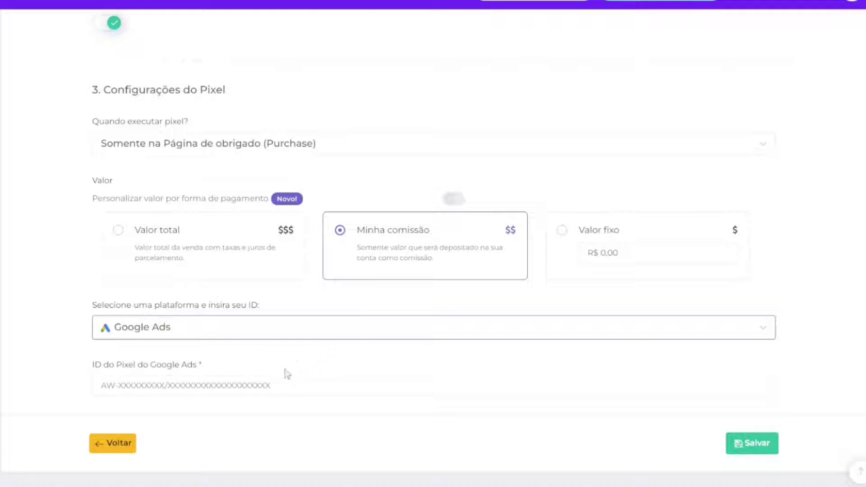
click(287, 387)
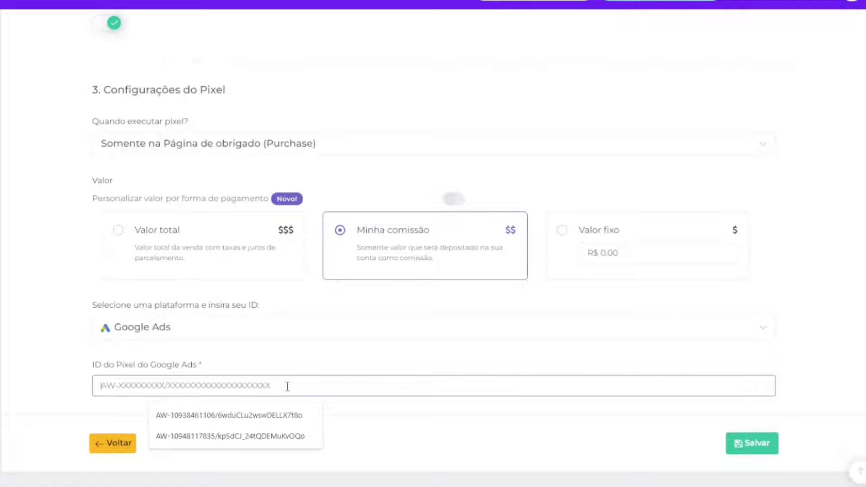
key(Down)
key(Down)
key(Return)
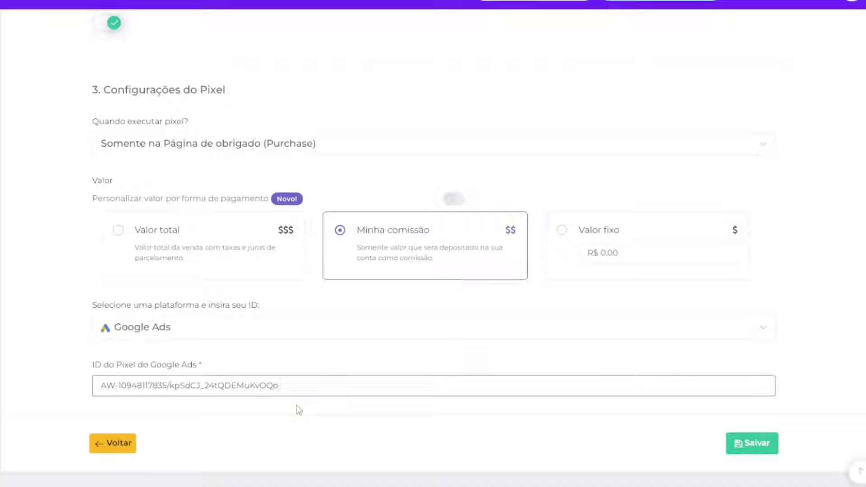
click(752, 444)
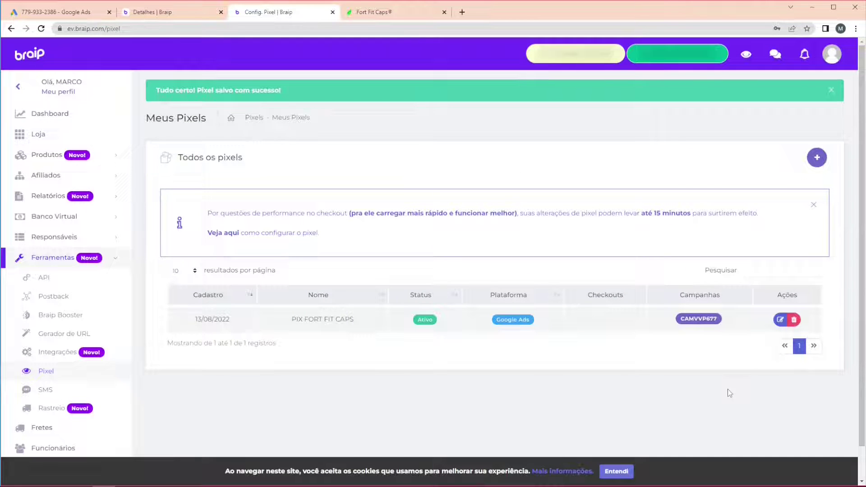
Return to the Fort Fit Caps product page, reload it and check the pixel assigned in the FORT FIT CAPS DEMONSTRAÇÃO campaign's settings
click(166, 12)
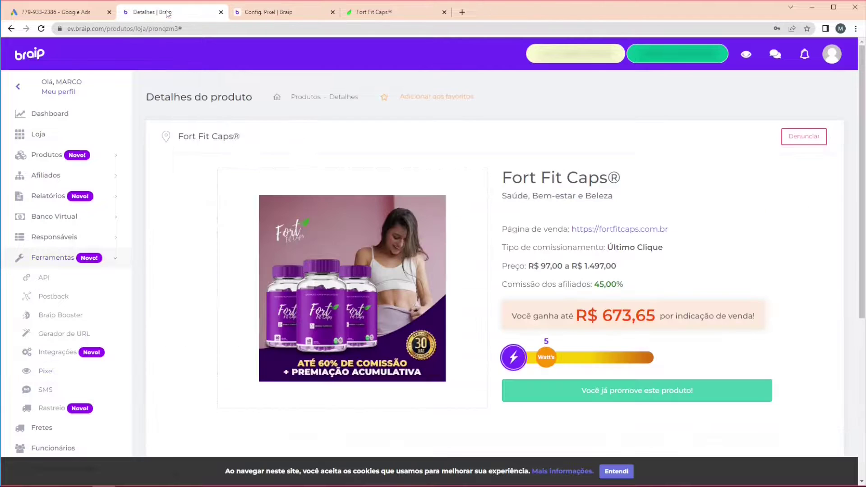
click(41, 29)
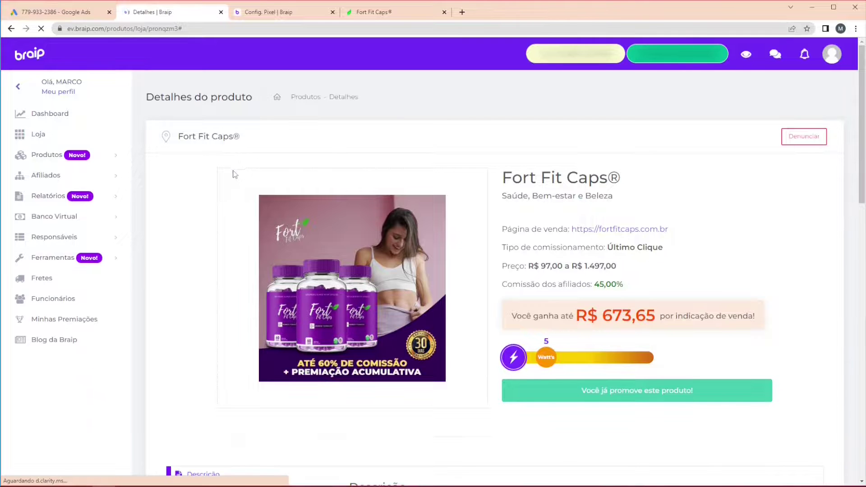
scroll(206, 219, down, 4)
scroll(205, 218, down, 1)
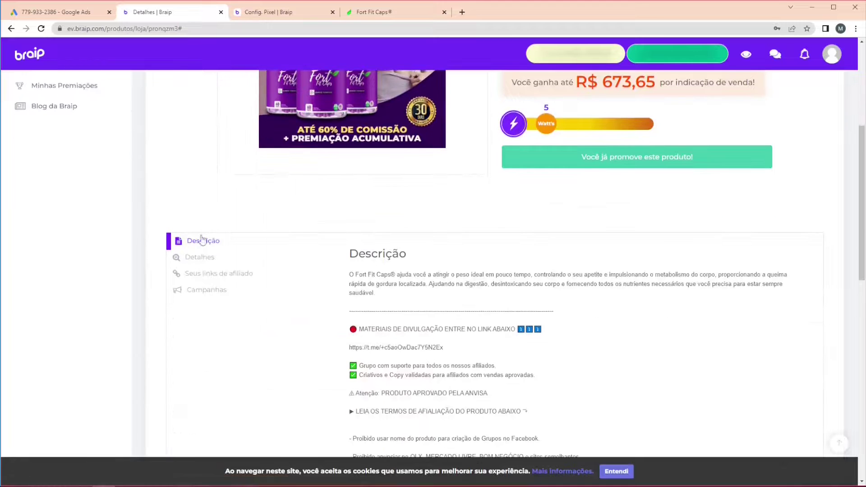
click(207, 293)
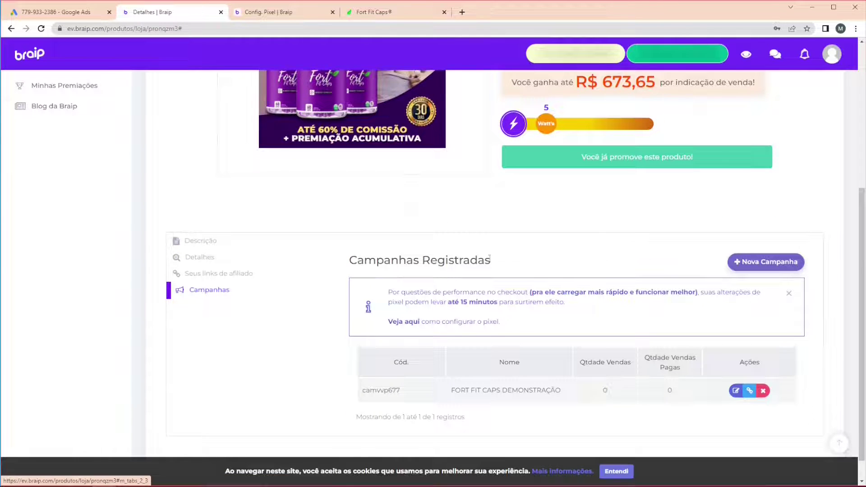
scroll(513, 253, down, 1)
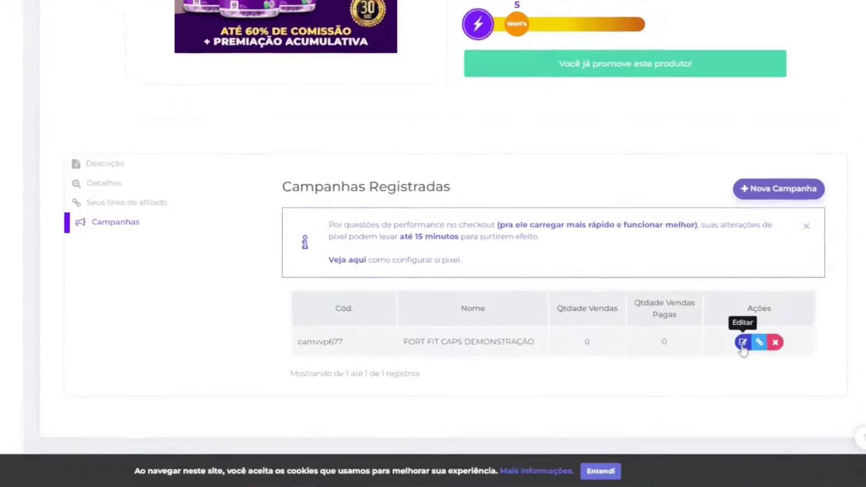
click(736, 364)
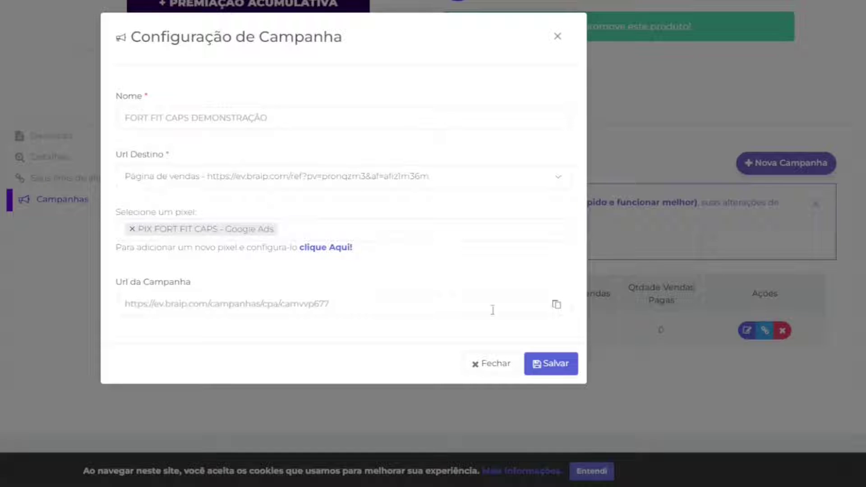
click(497, 365)
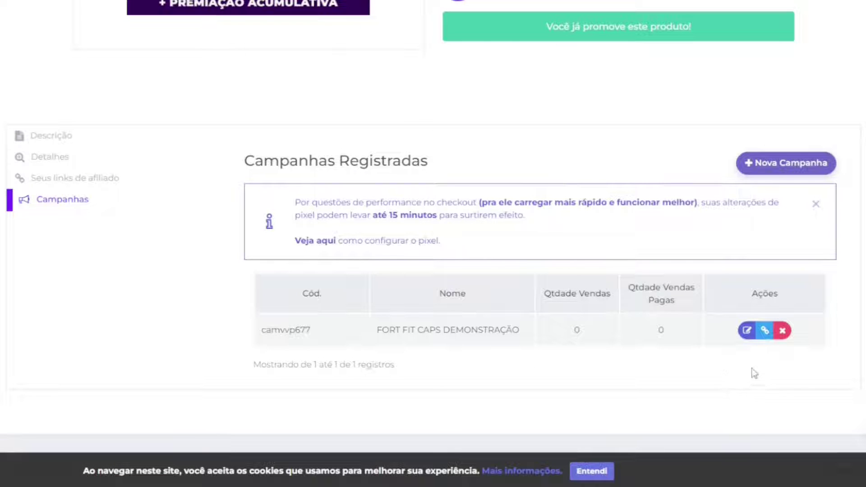
Copy the main campaign URL from the FORT FIT CAPS DEMONSTRAÇÃO campaign's links
click(765, 332)
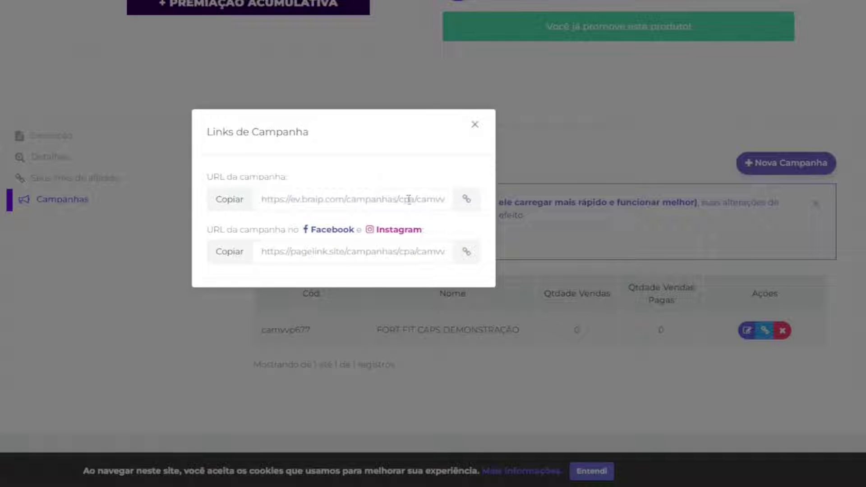
click(221, 202)
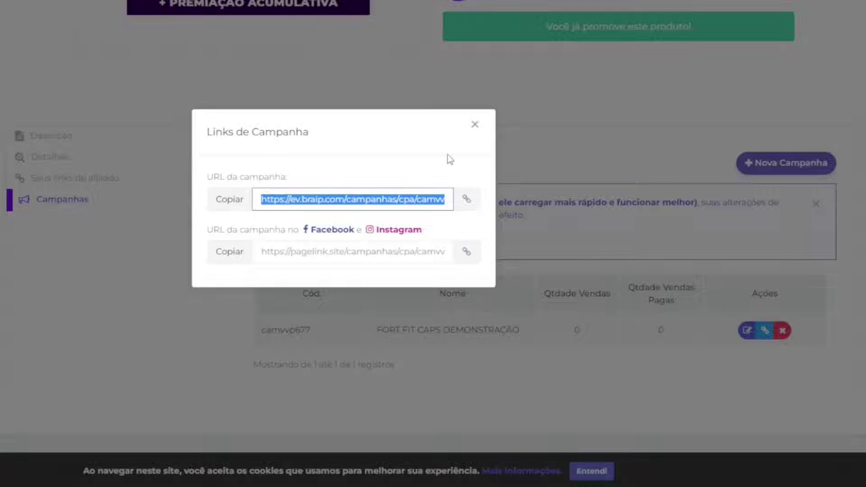
click(475, 124)
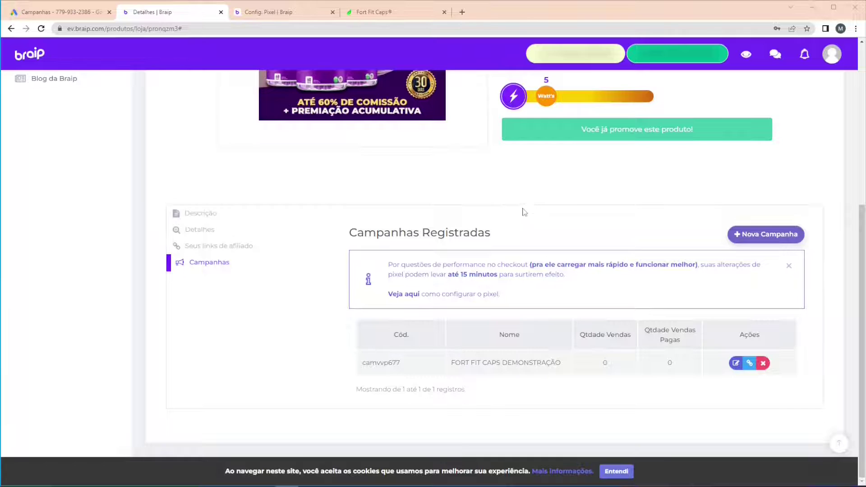
click(463, 13)
click(332, 32)
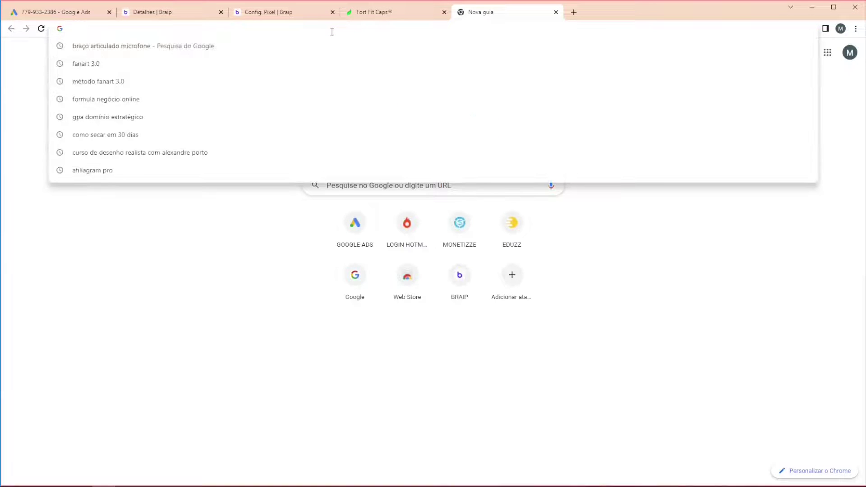
text(WWW.BI)
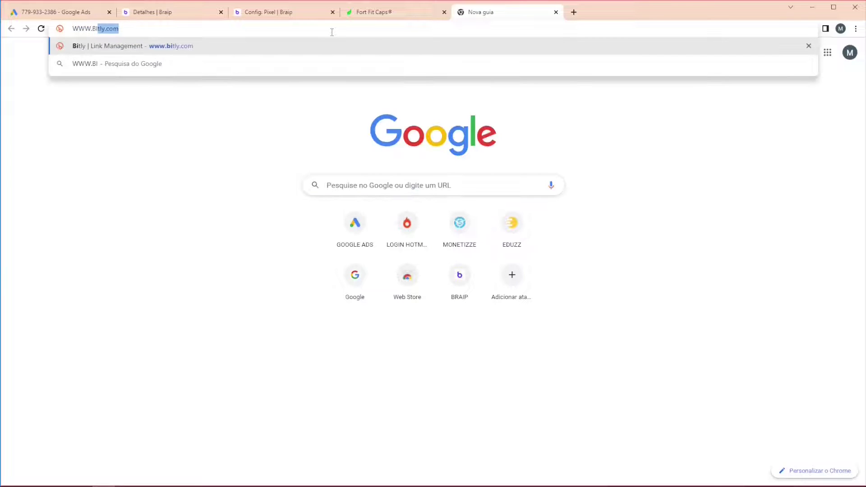
key(Return)
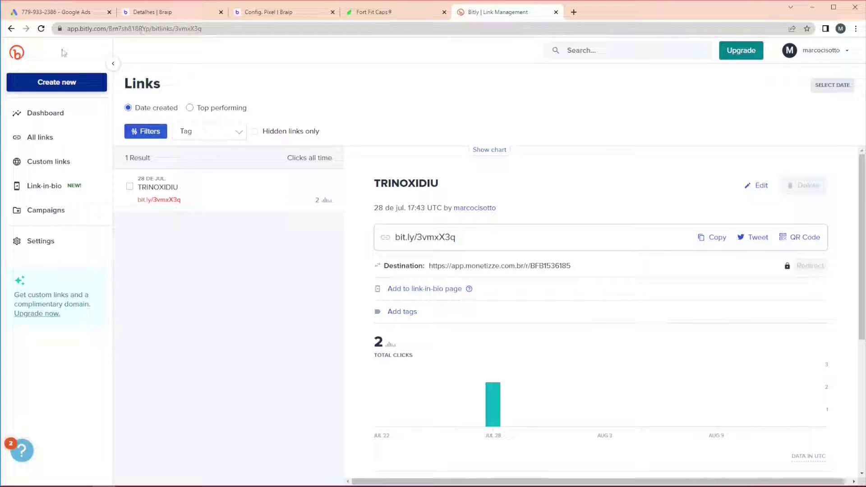
click(53, 82)
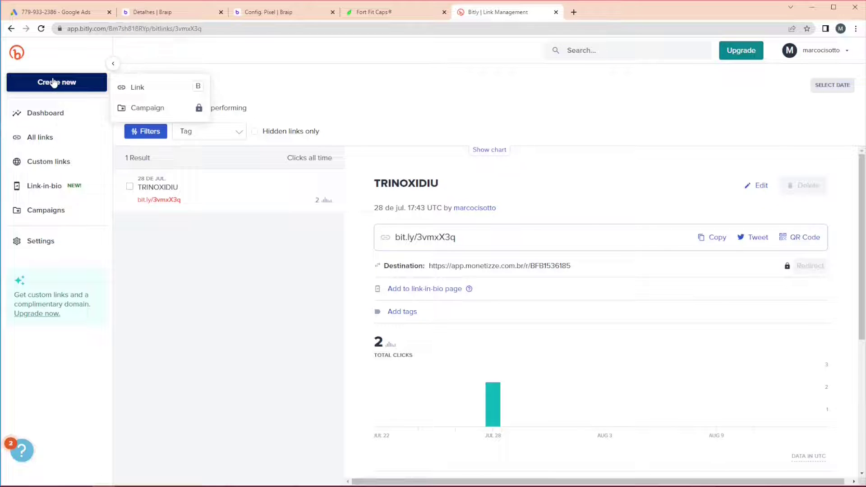
click(138, 86)
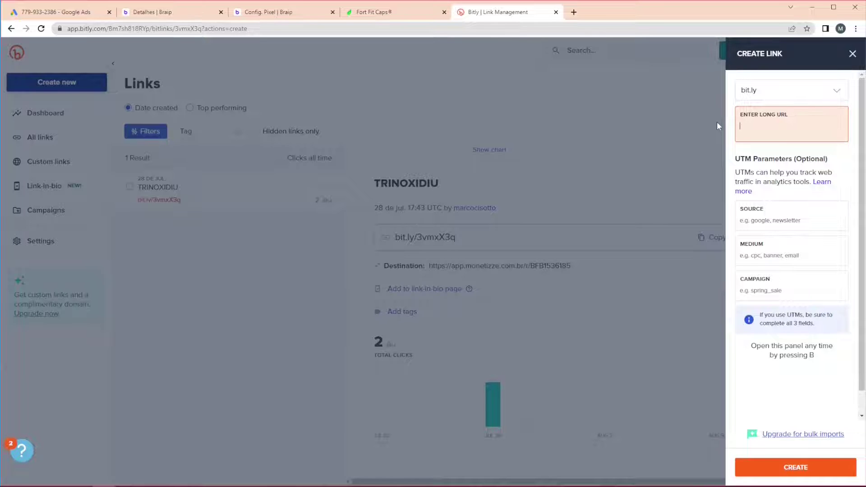
text(https://ev.braip.com/campanhas/cpa/camvvp677)
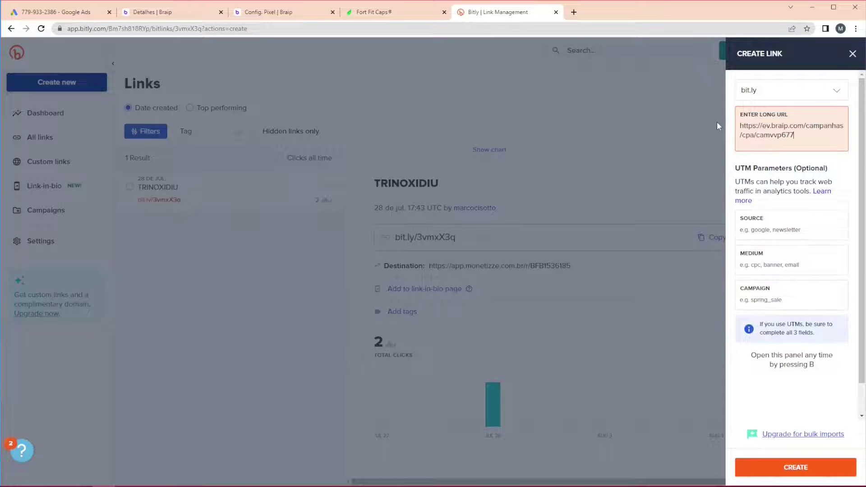
click(790, 471)
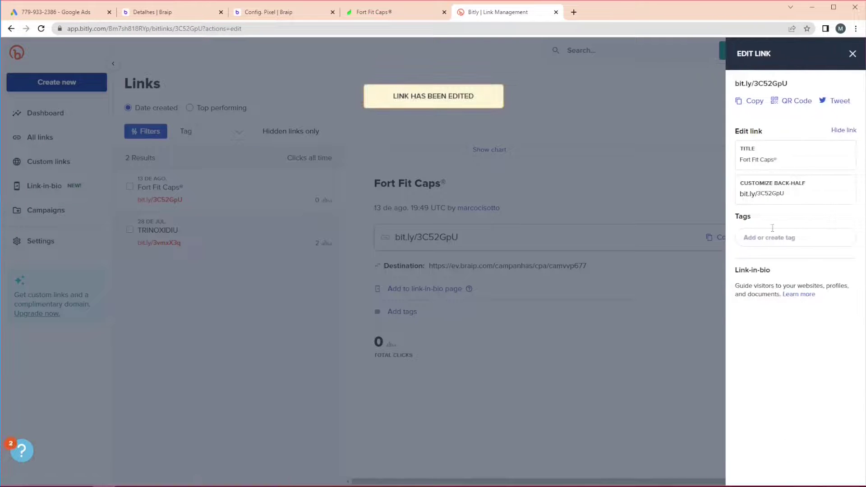
click(747, 105)
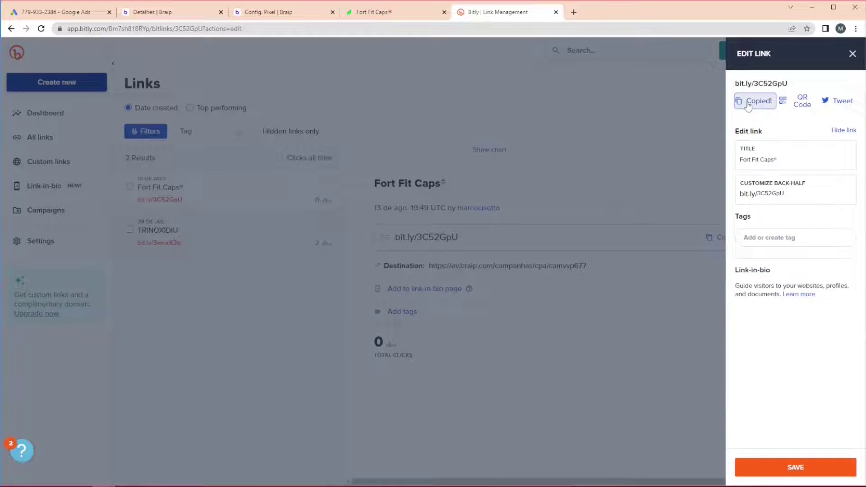
Return to Google Ads, close the FORT FIT CAPS event tag details and finish the conversion action setup
click(76, 13)
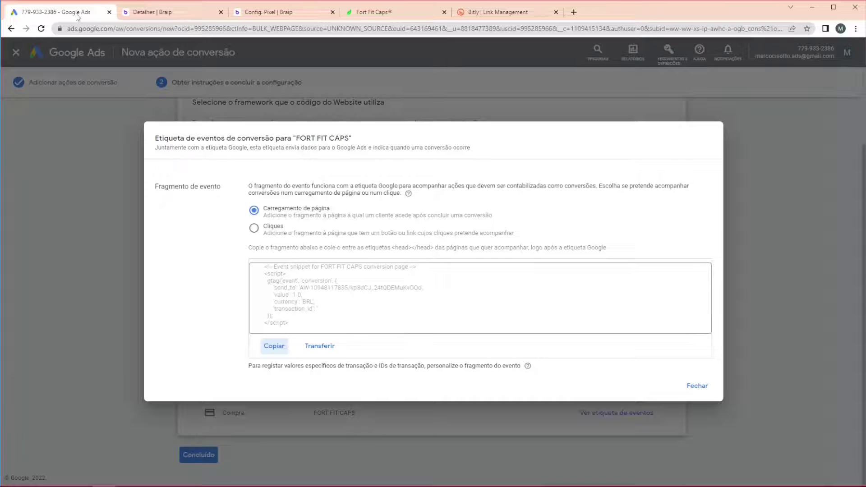
click(700, 388)
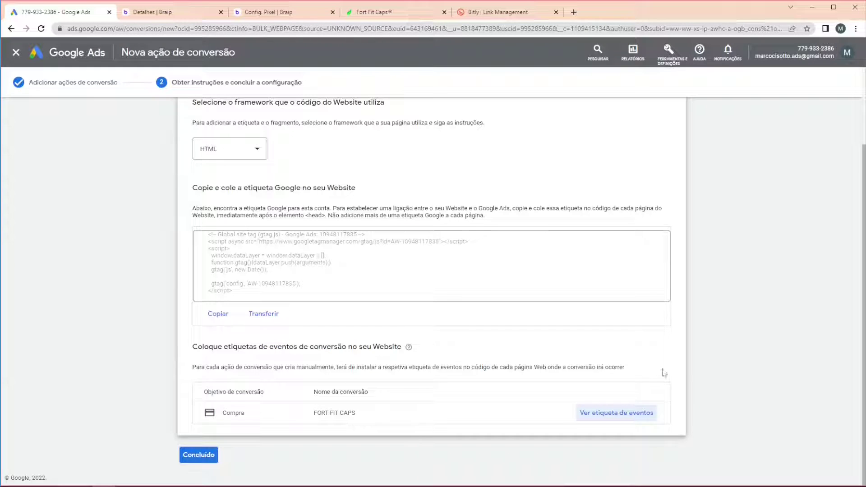
click(198, 456)
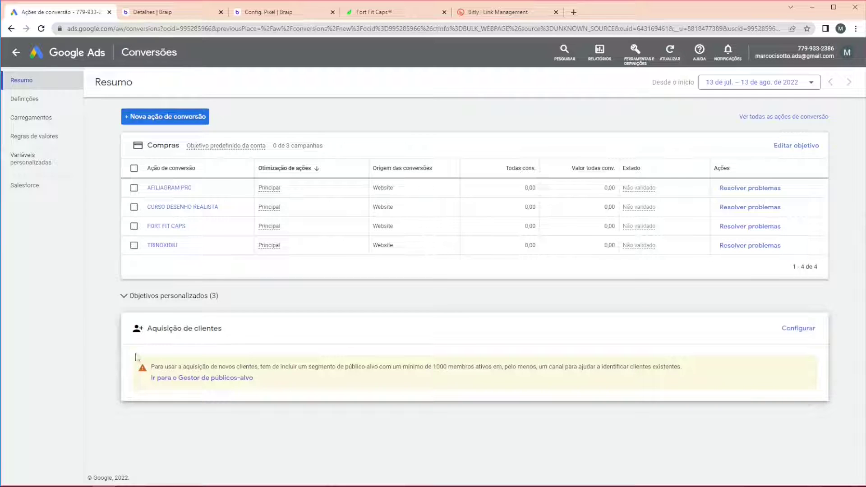
Add a custom goal named FORT FIT CAPS - META containing only the FORT FIT CAPS conversion action and save it
click(125, 297)
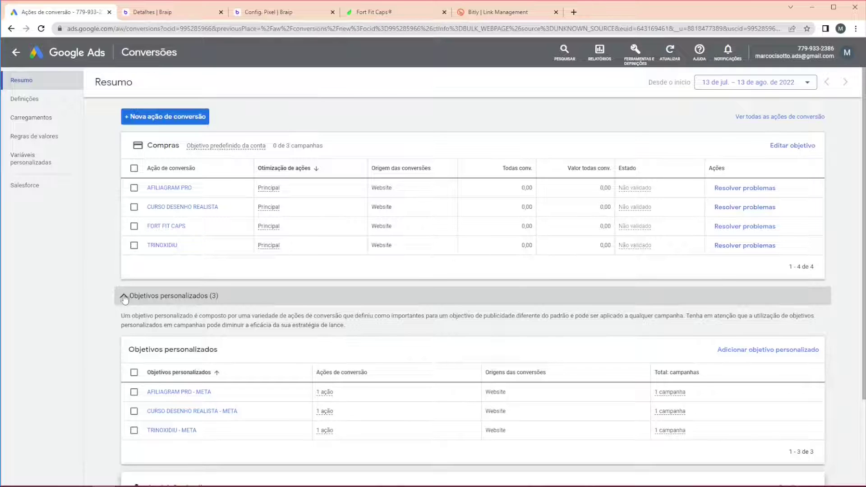
click(788, 351)
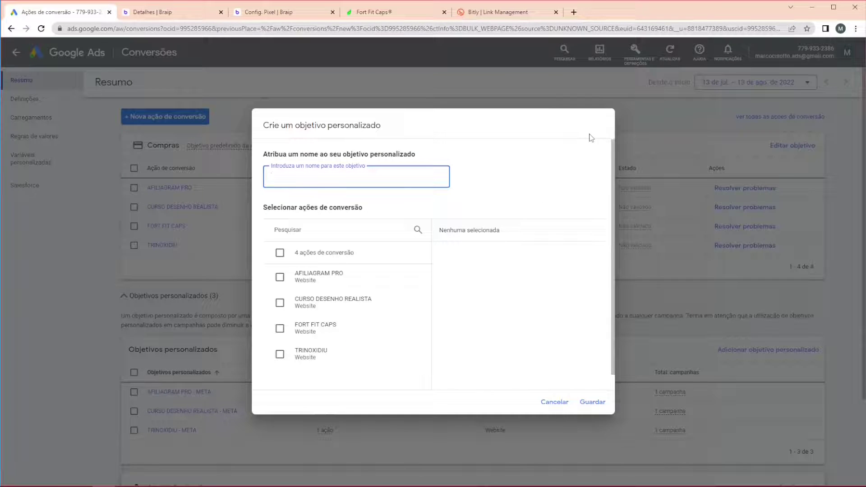
text(FORT FIT CAPS - META)
click(281, 330)
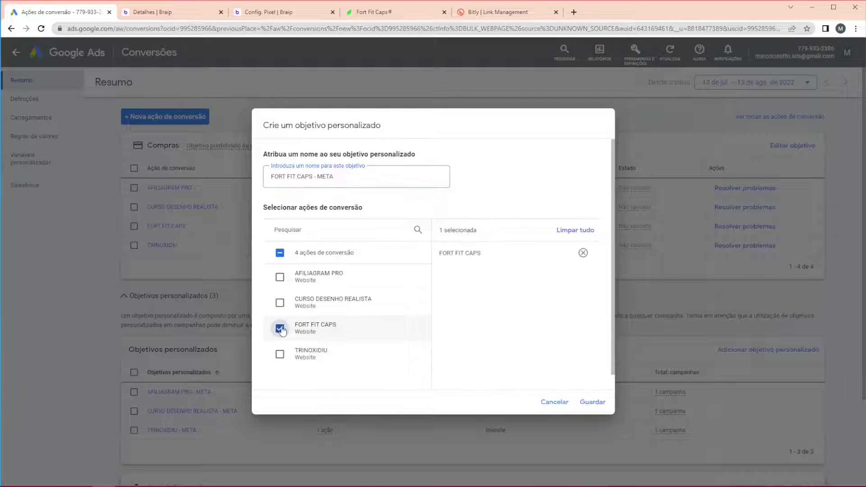
click(588, 403)
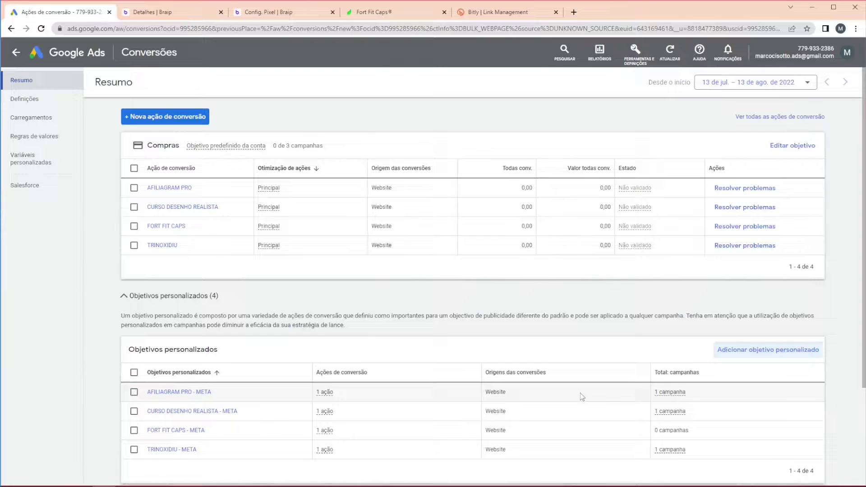
scroll(581, 394, down, 1)
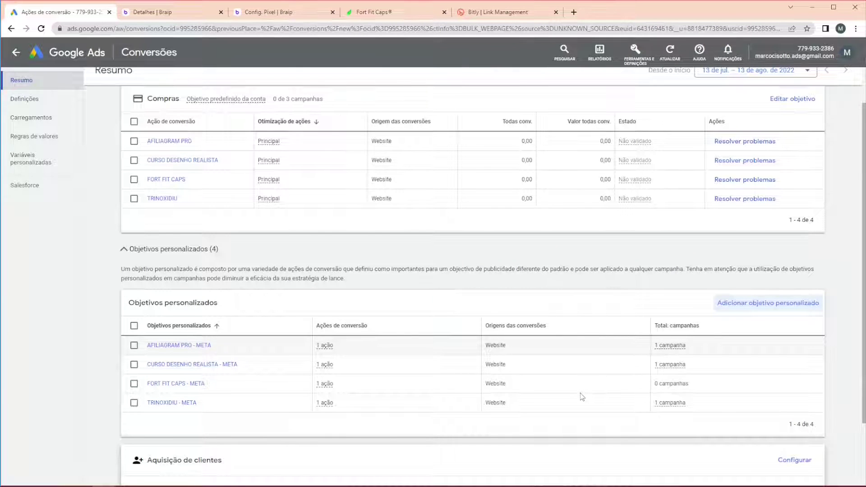
Start a new campaign from the campaigns overview with Vendas as its objective
click(16, 53)
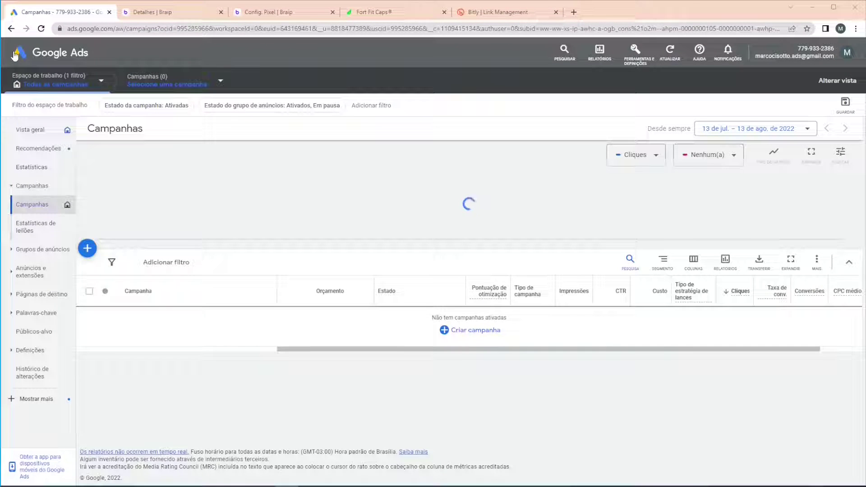
click(87, 248)
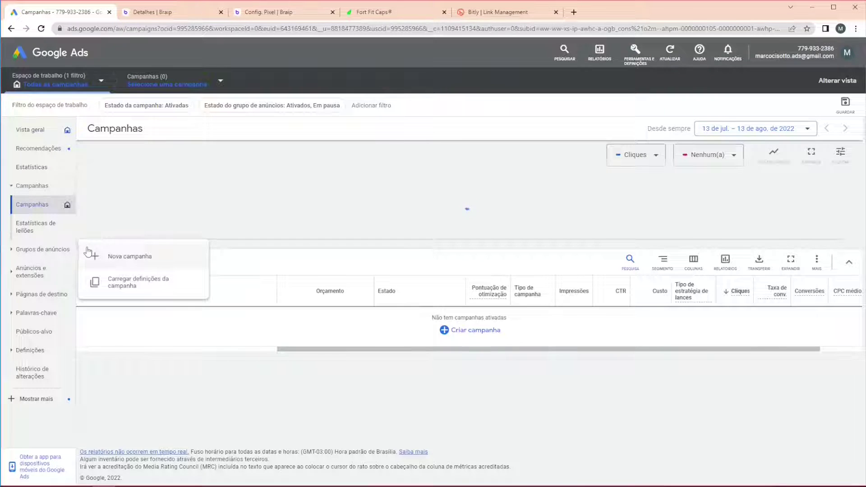
click(136, 260)
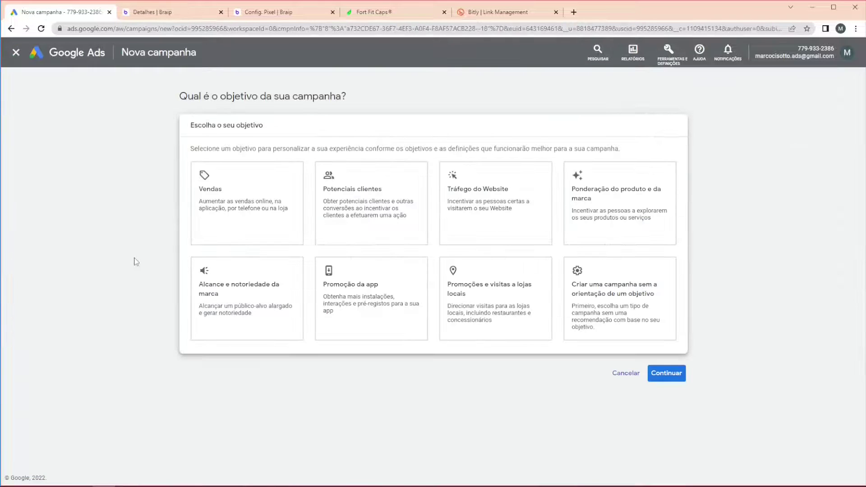
click(227, 204)
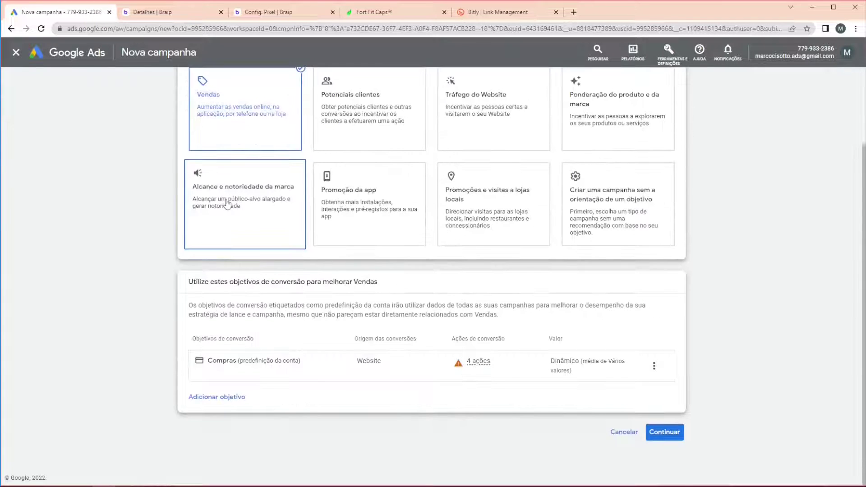
Add the FORT FIT CAPS - META custom goal, remove the Compras goal from the campaign and continue
click(209, 398)
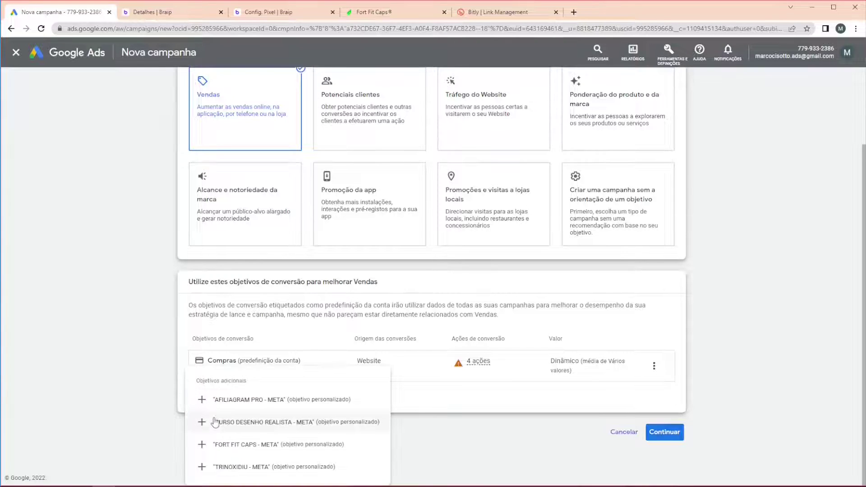
click(222, 447)
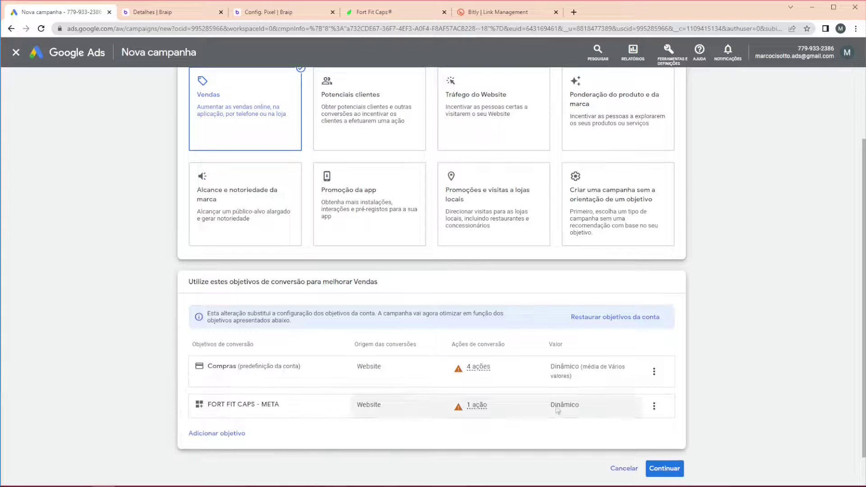
click(654, 374)
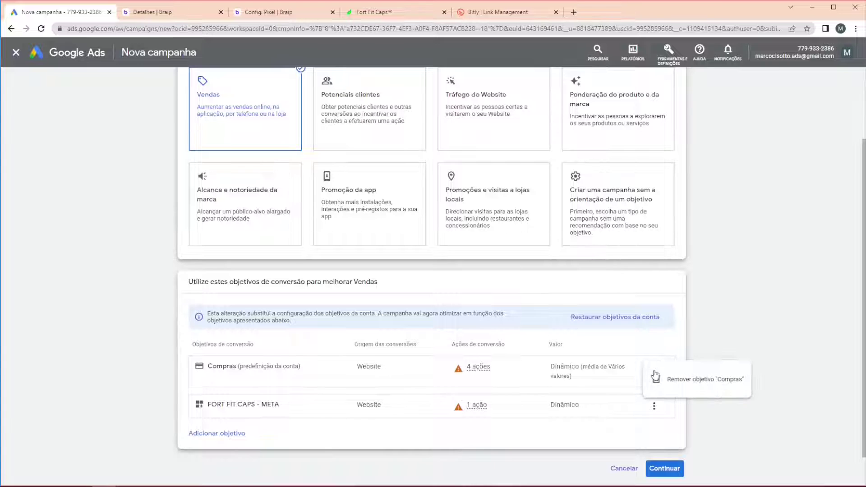
click(681, 381)
click(522, 296)
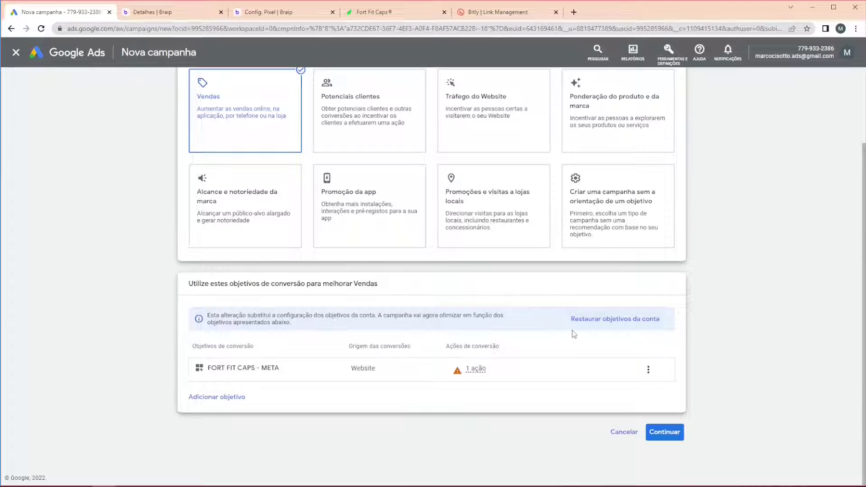
click(663, 434)
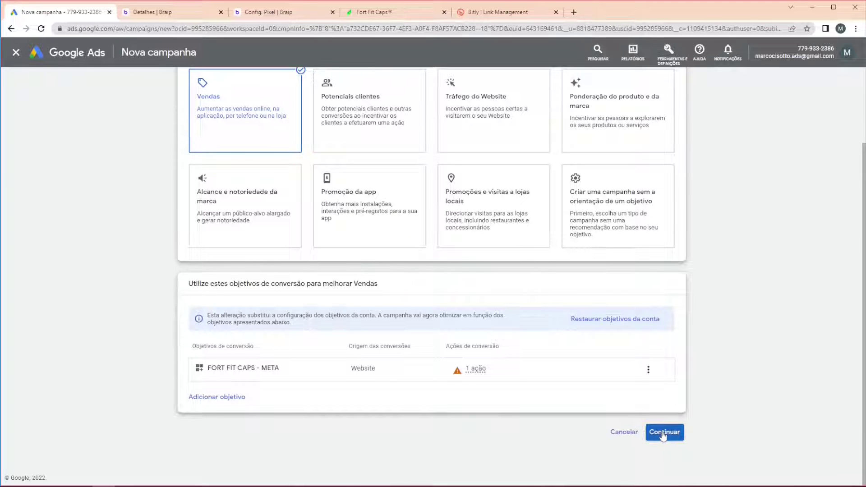
Choose Pesquisar as the campaign type and Visitas ao Website as the way to reach the goal
click(253, 267)
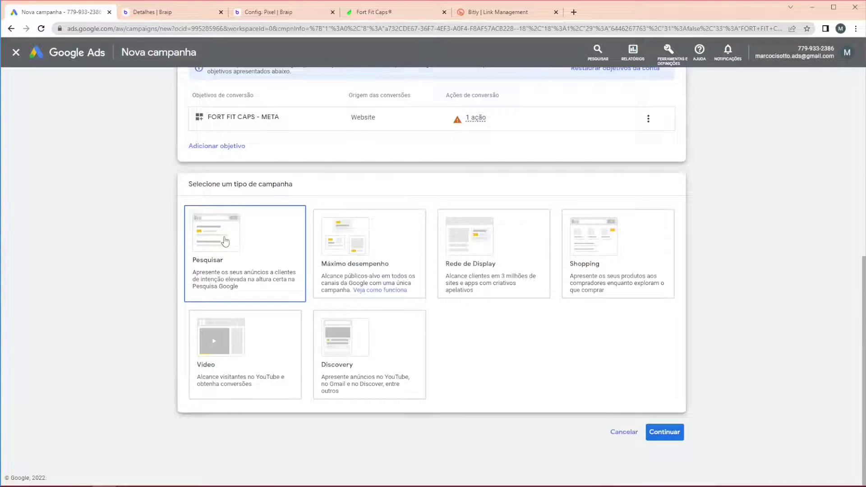
click(205, 238)
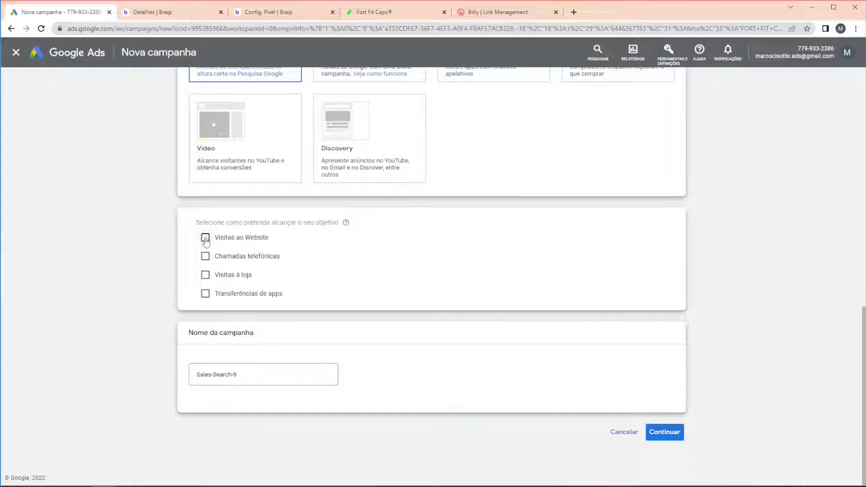
click(205, 238)
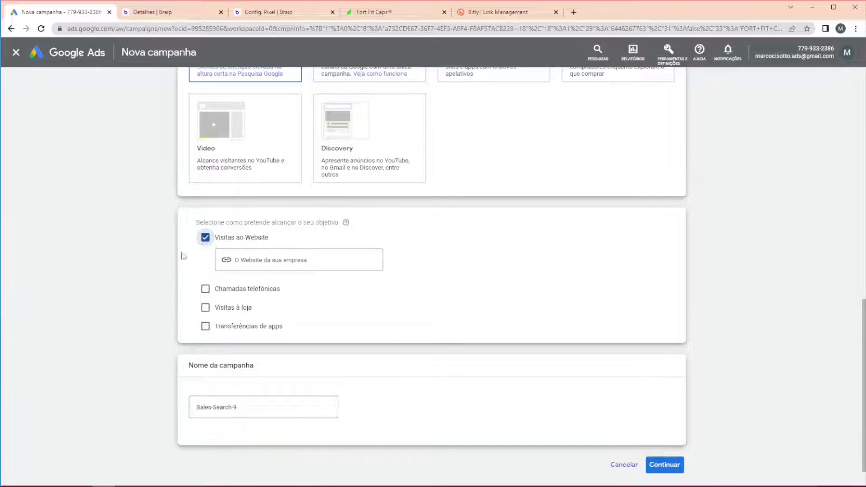
Name the campaign FORT FIT CAPS and continue to the budget and bidding settings
triple_click(250, 406)
text(FORT FIT C)
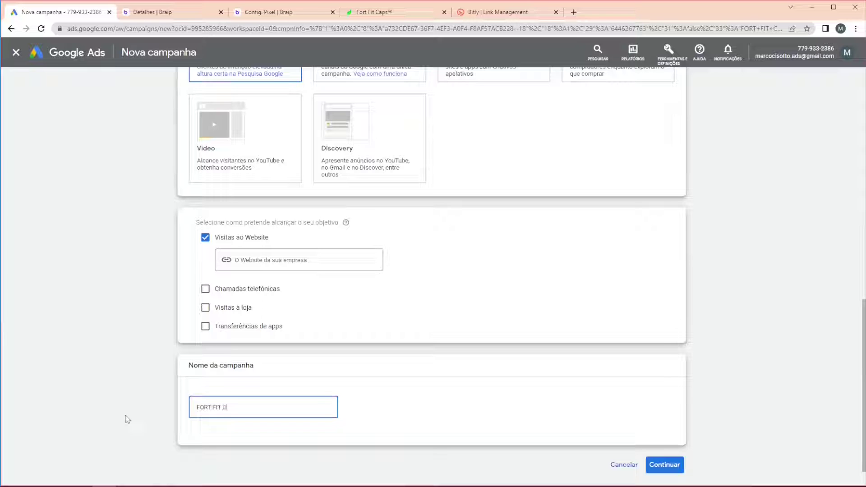
text(APS)
click(661, 465)
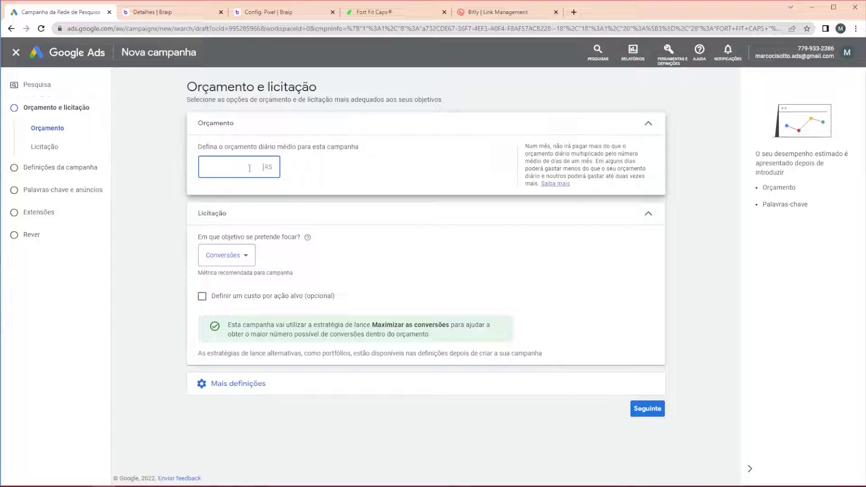
Set the average daily budget to R$ 50 and choose Cliques as the bidding focus
text(50)
click(354, 176)
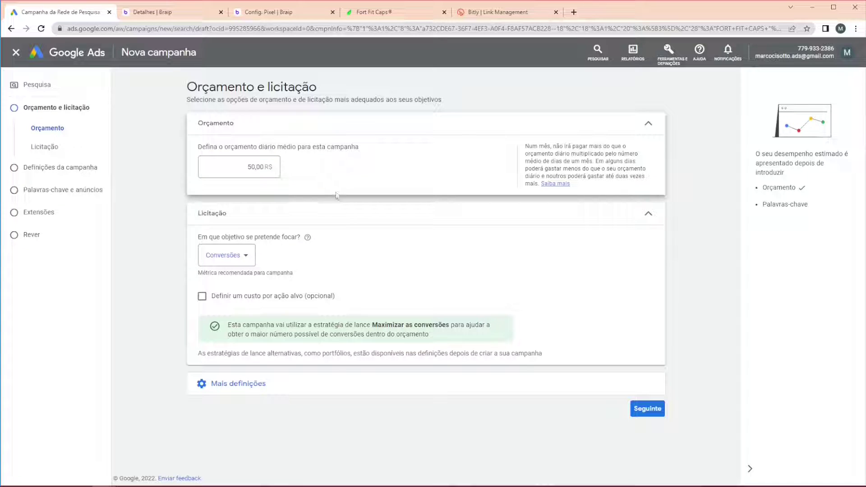
click(246, 255)
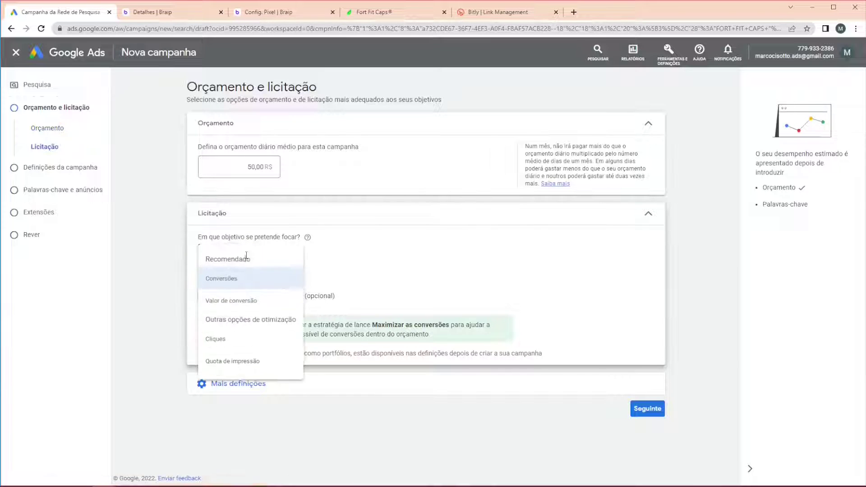
click(236, 340)
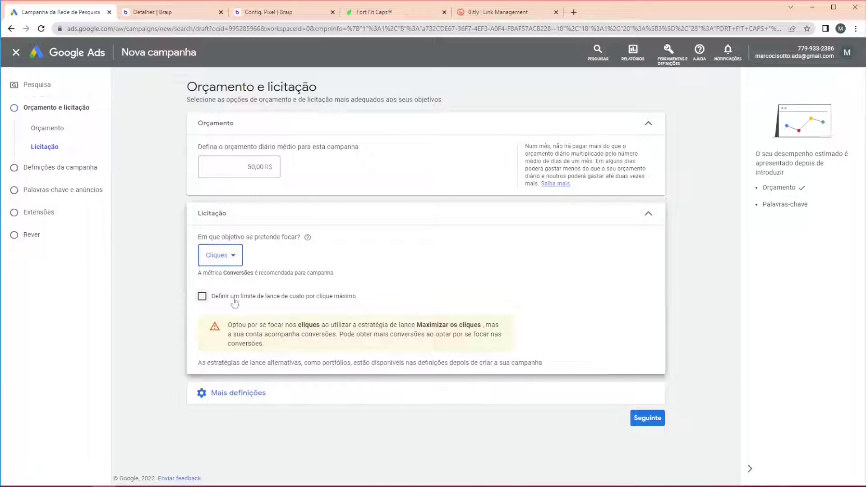
Enable a maximum cost-per-click bid limit of R$ 5,00 and continue to the campaign settings
click(201, 298)
scroll(481, 294, down, 1)
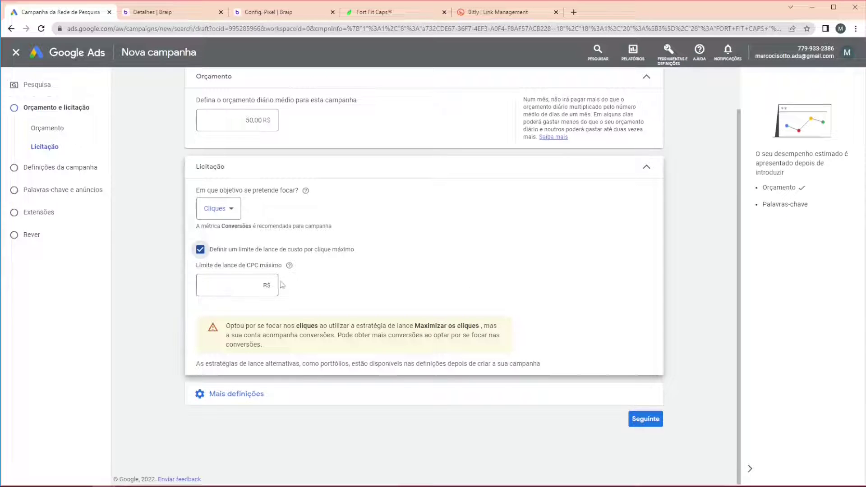
click(253, 285)
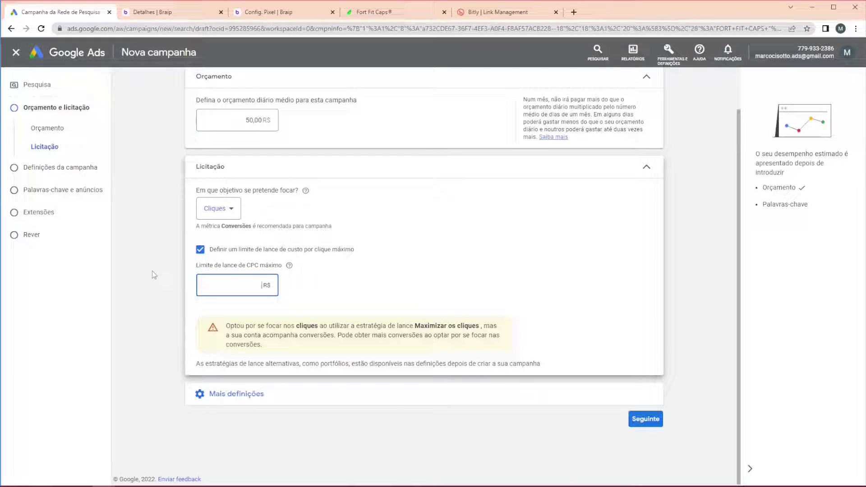
text(5,00)
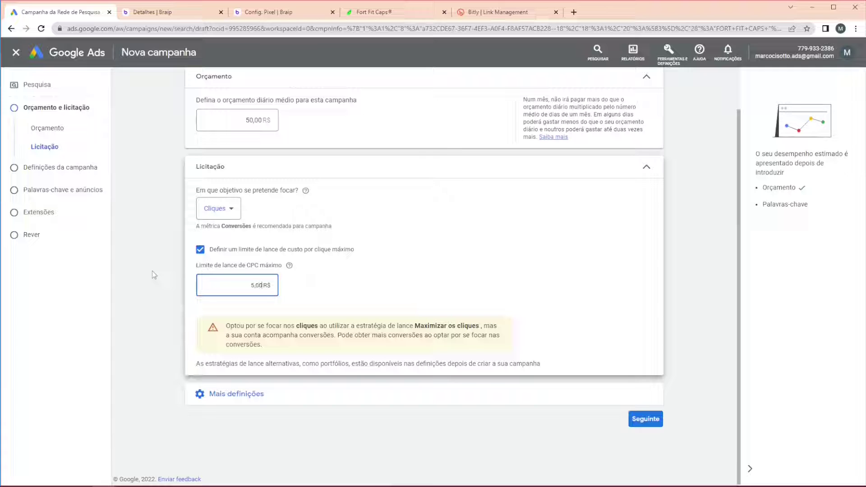
click(325, 289)
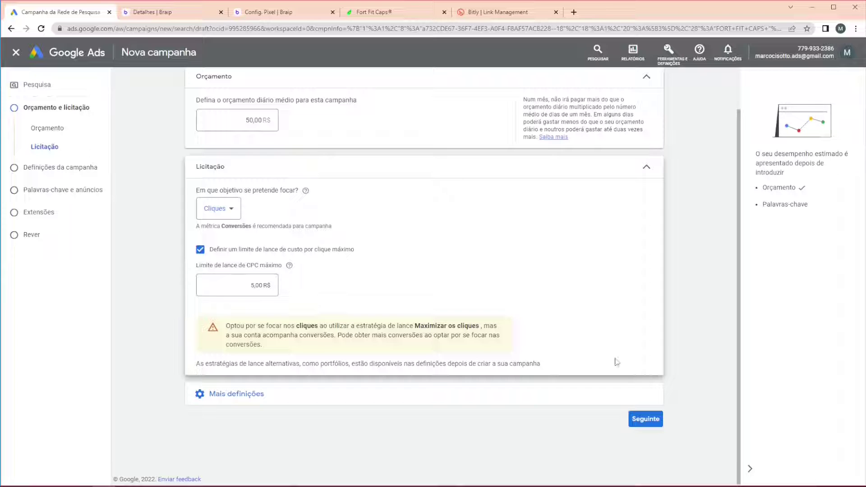
click(639, 424)
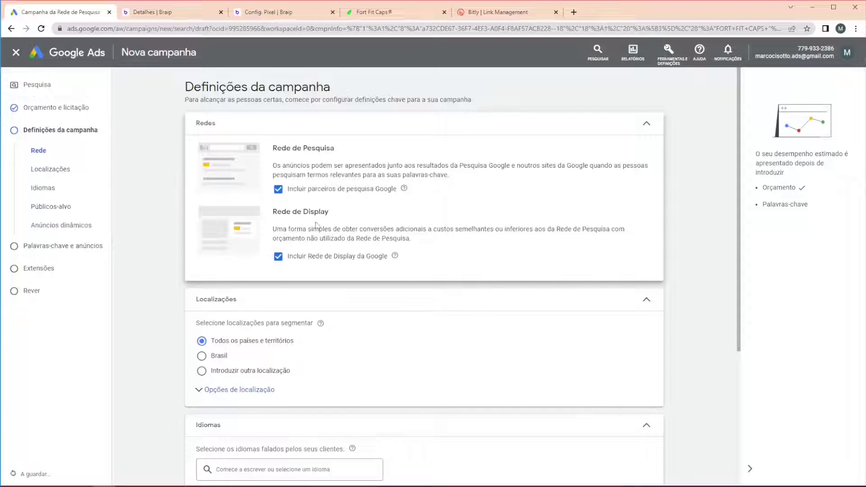
Exclude Google search partners and the Google Display Network from the campaign, and target only Brasil as the location
click(278, 191)
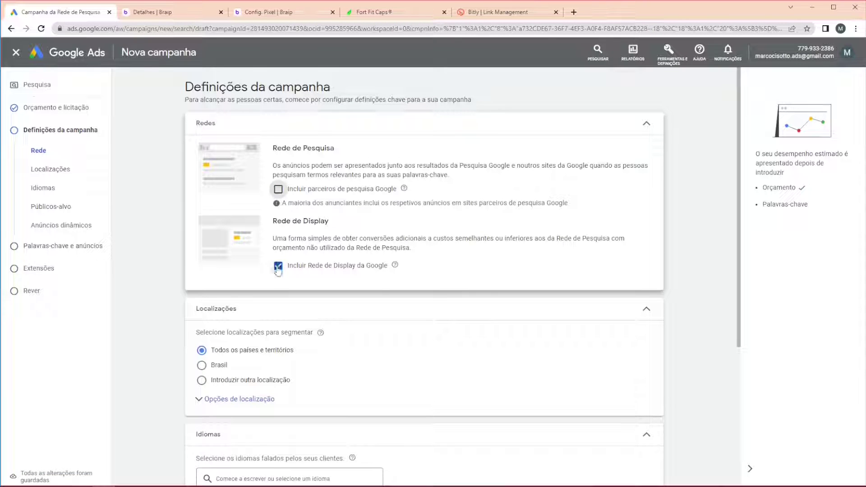
click(279, 289)
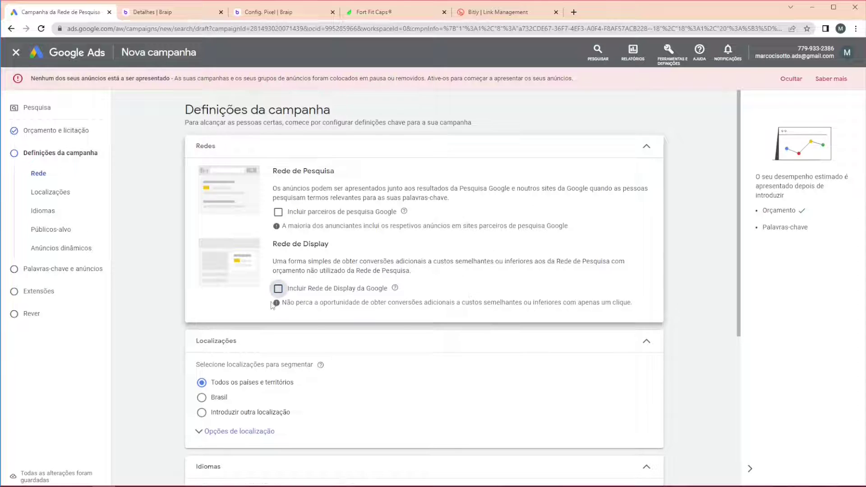
scroll(202, 392, down, 3)
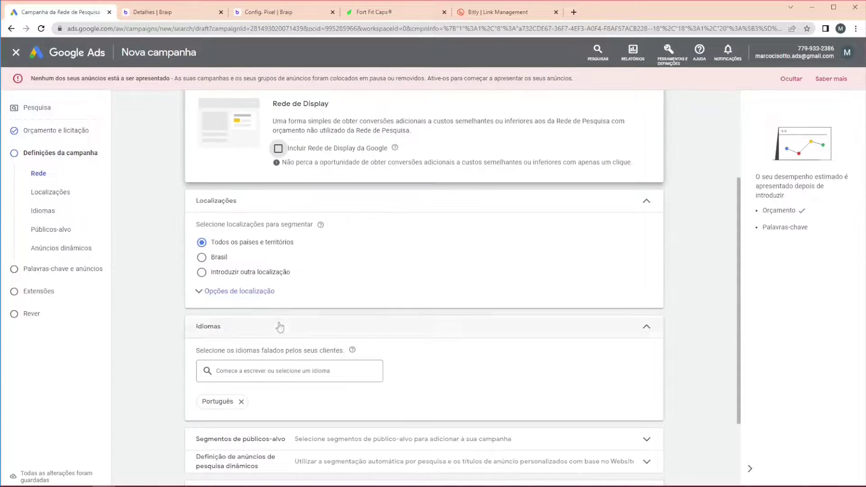
click(202, 258)
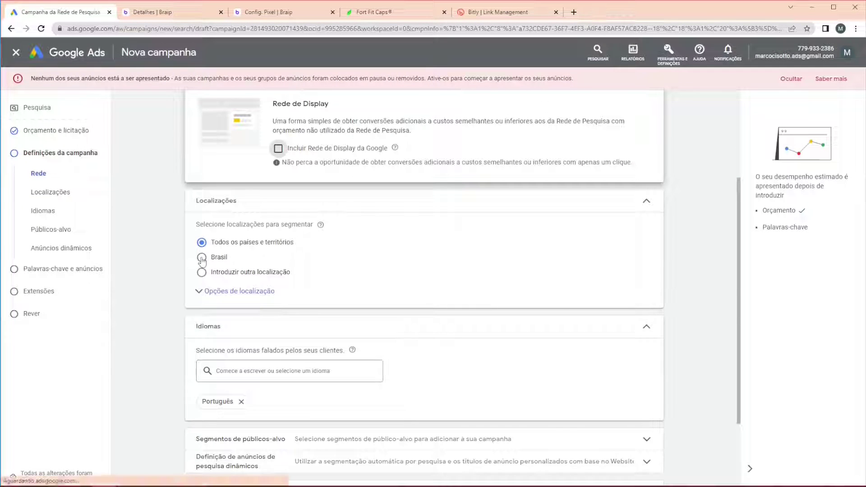
Add the suggested language Inglês alongside Português and continue to the keywords and ads settings
scroll(154, 306, down, 1)
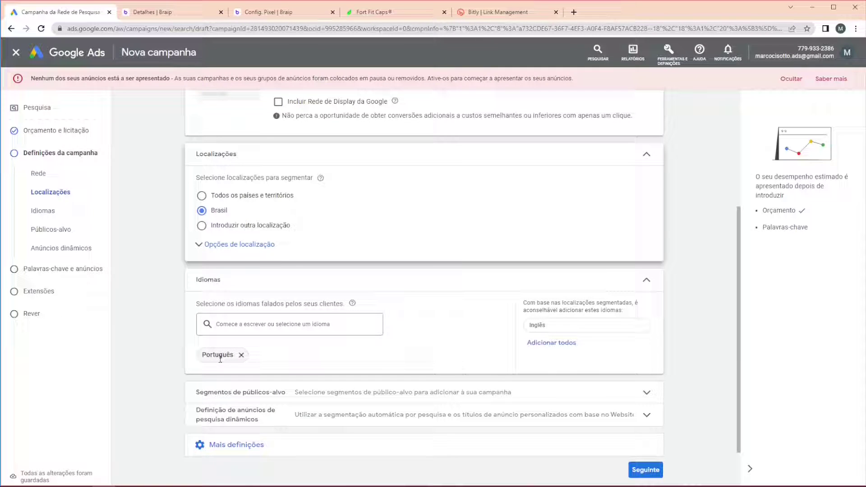
click(528, 343)
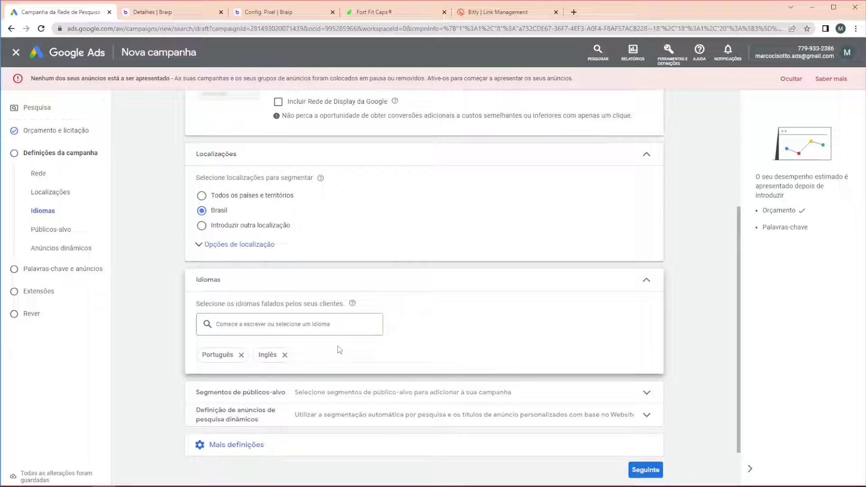
scroll(338, 352, down, 1)
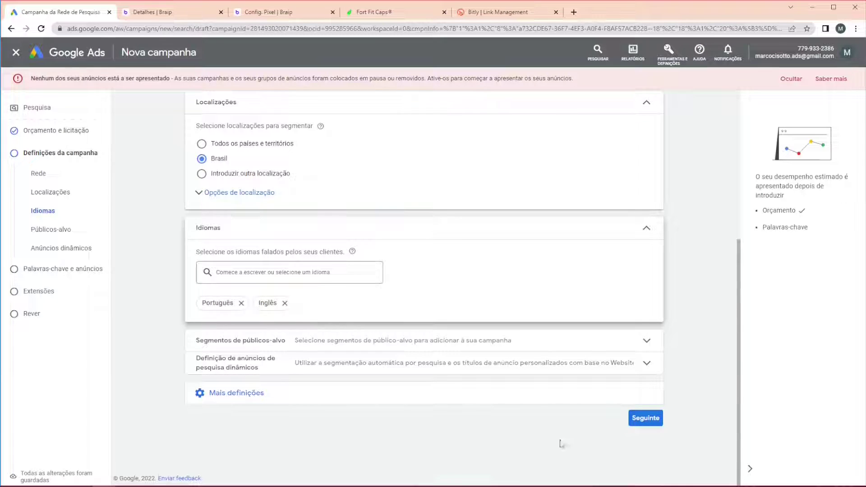
click(646, 419)
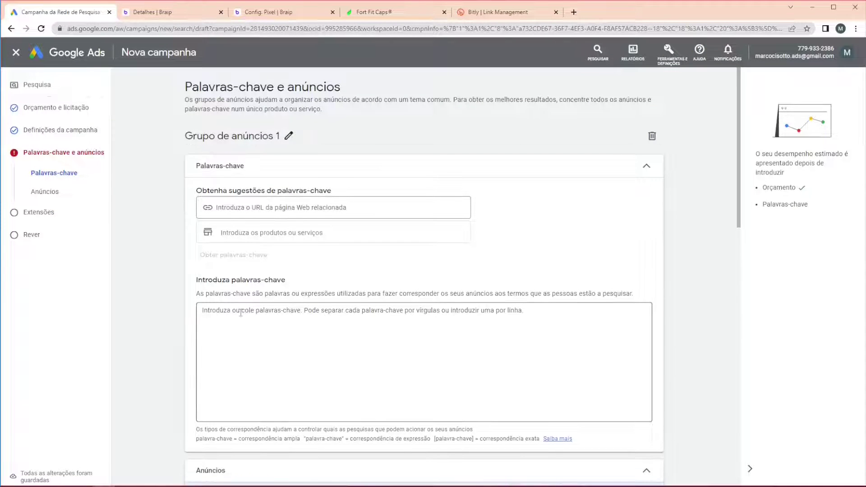
Enter the exact-match keyword [fort fit caps] for the first ad group
click(241, 314)
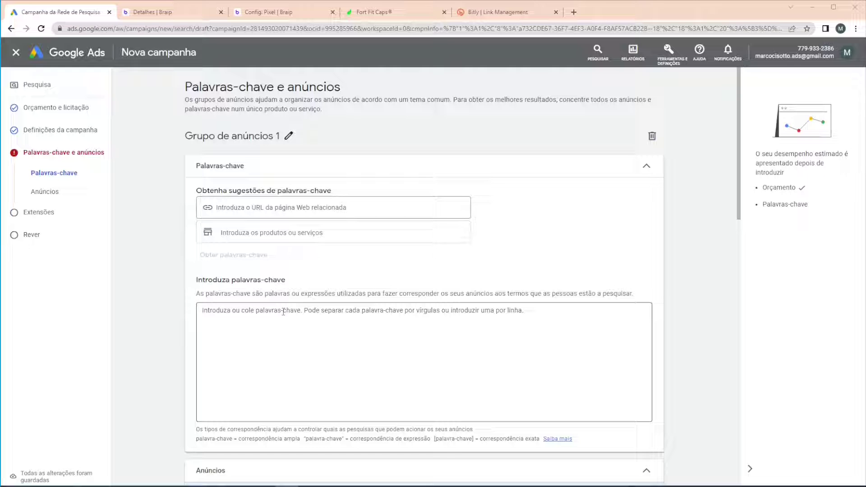
click(284, 311)
text([)
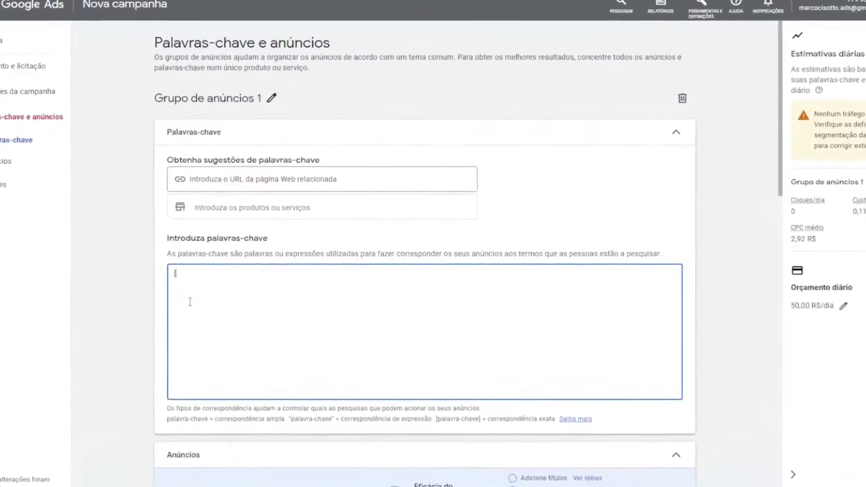
text(fort)
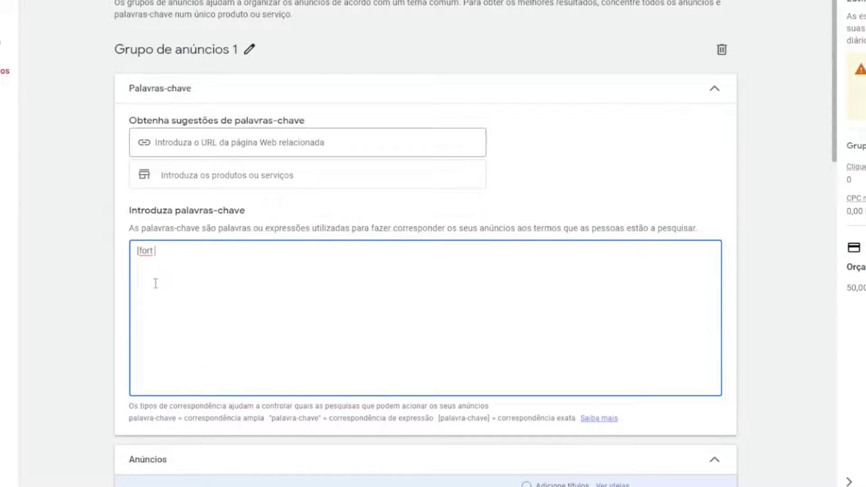
text( fit caps)
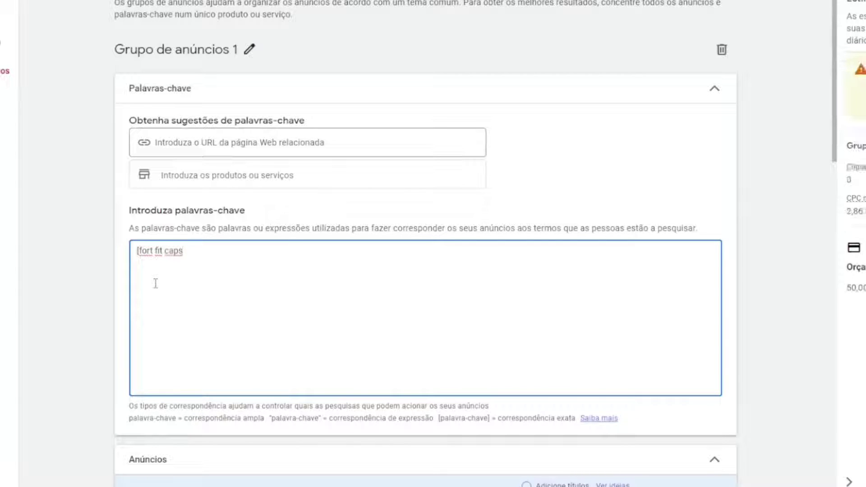
text(])
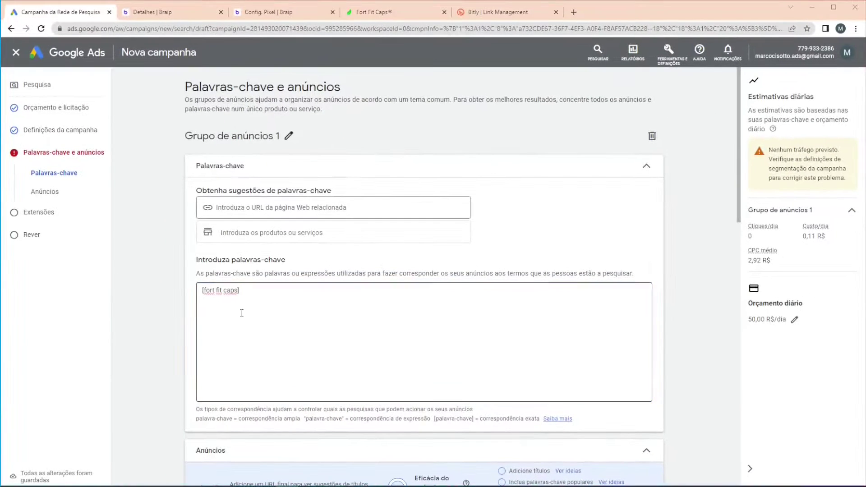
In Braip, open the links of the FORT FIT CAPS DEMONSTRAÇÃO campaign and copy its campaign URL
scroll(242, 314, down, 8)
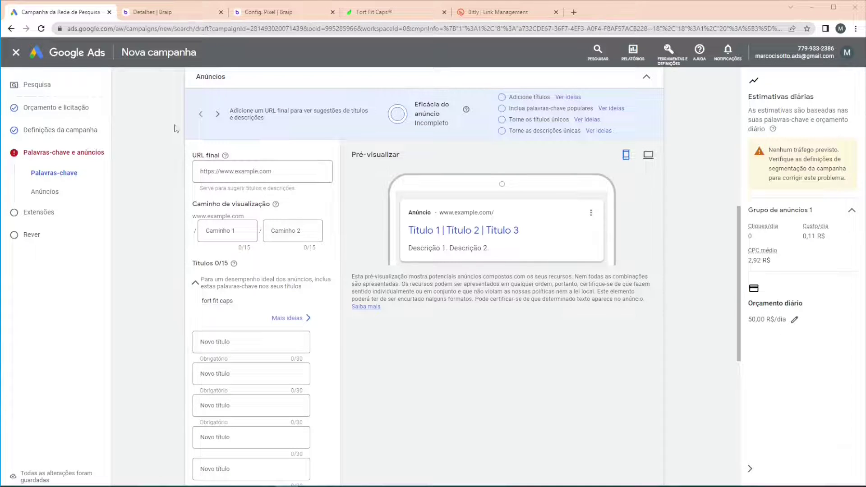
click(164, 13)
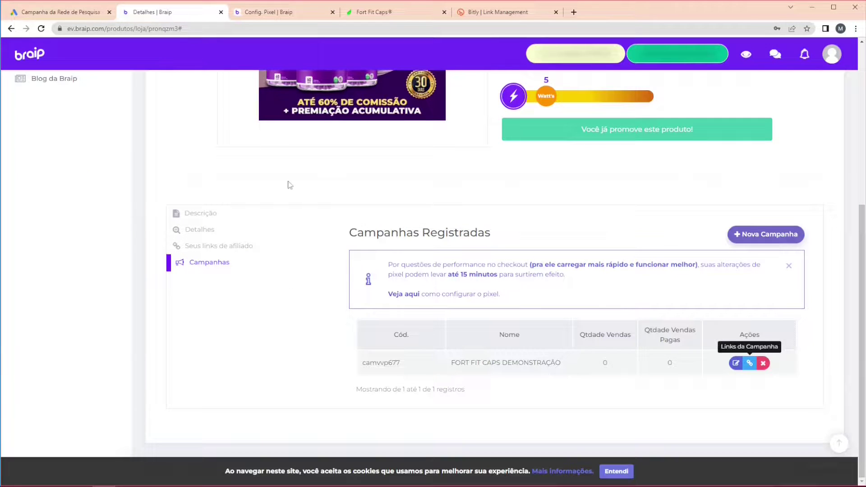
click(750, 364)
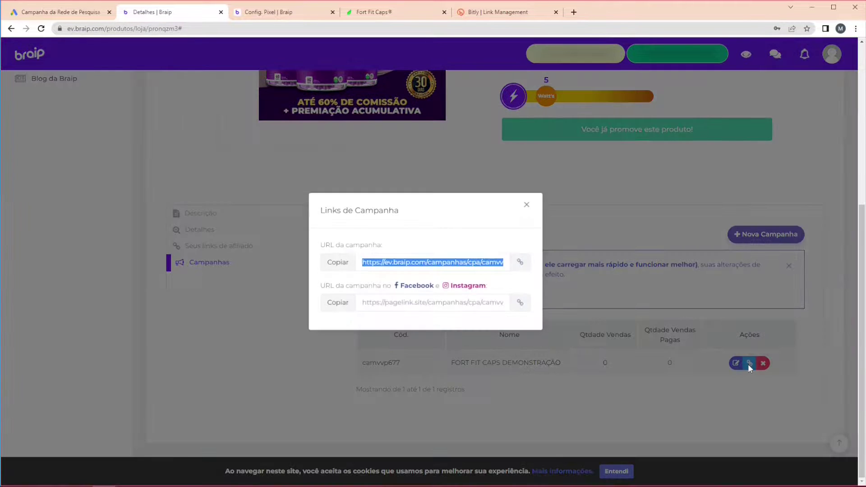
click(336, 266)
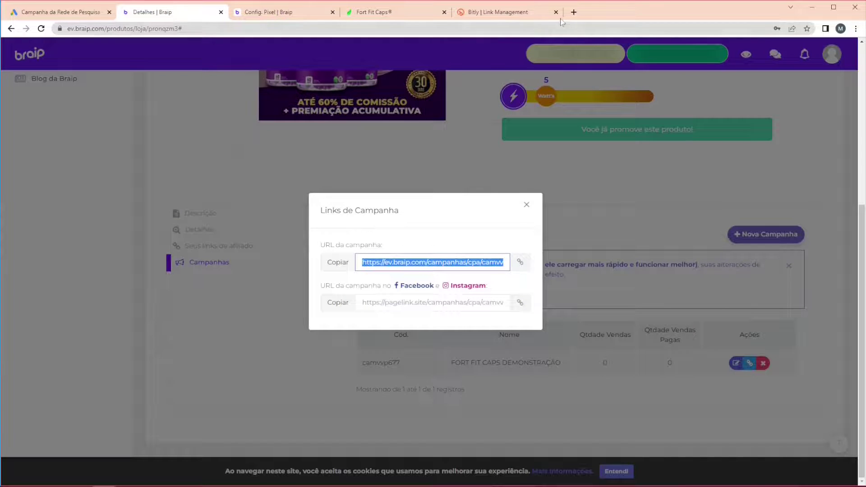
Load the copied campaign URL in a new browser tab to reach the Fort Fit Caps sales page
click(573, 13)
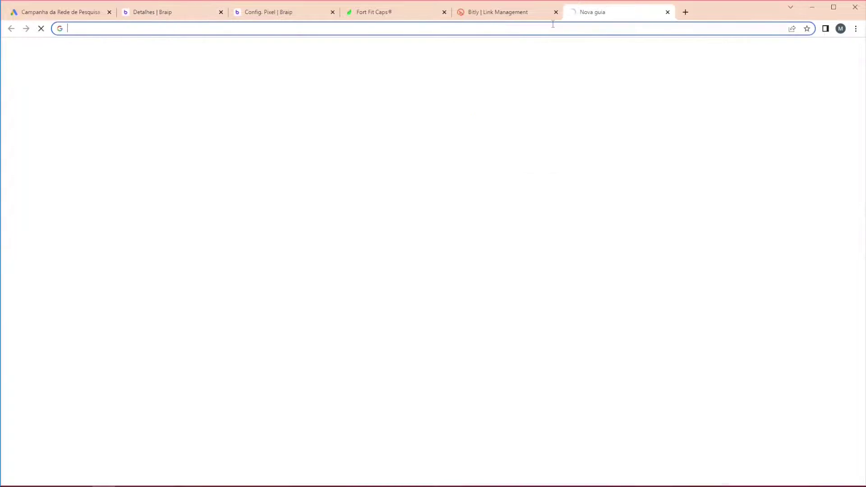
click(497, 29)
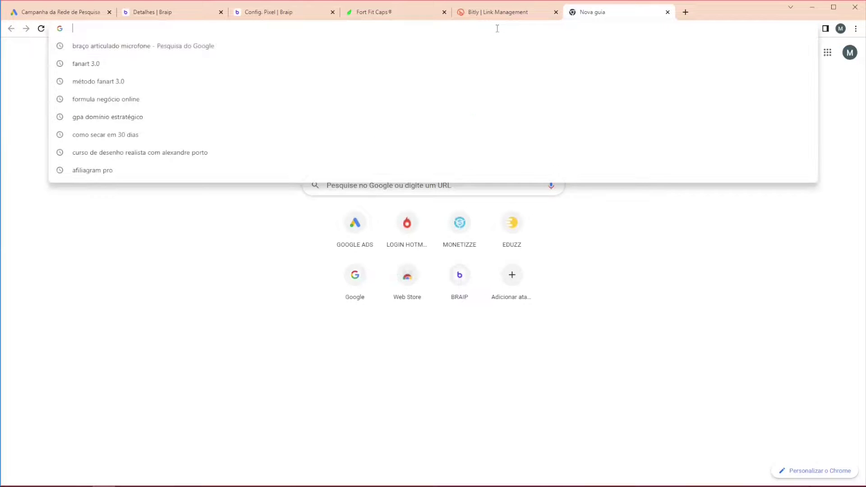
text(https://ev.braip.com/campanhas/cpa/camvvp677)
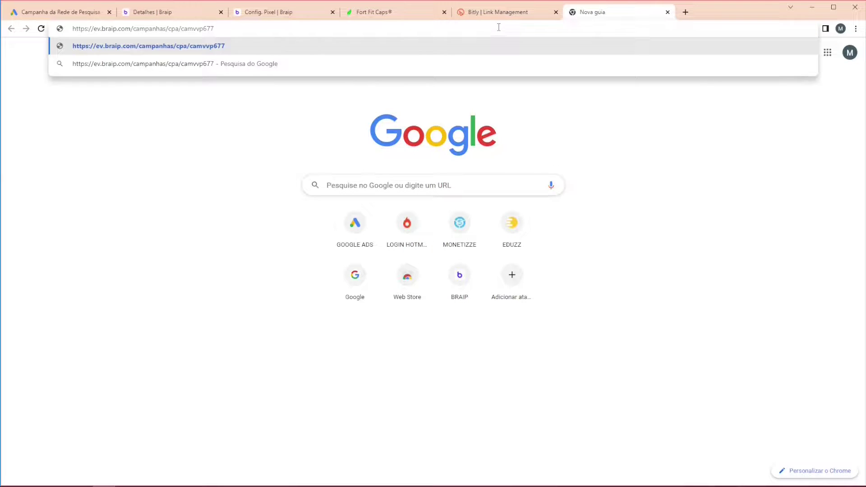
key(Return)
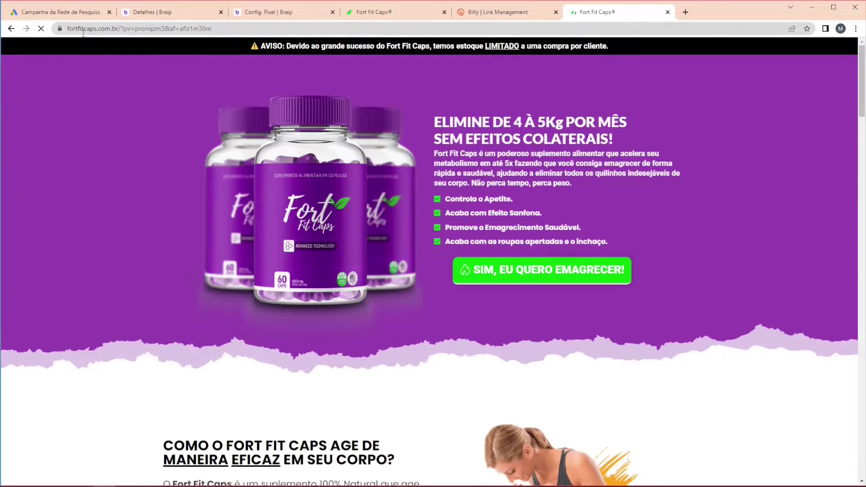
Copy the full address of the opened sales page and enter it as the ad's final URL in Google Ads
click(214, 29)
drag(215, 29, 44, 33)
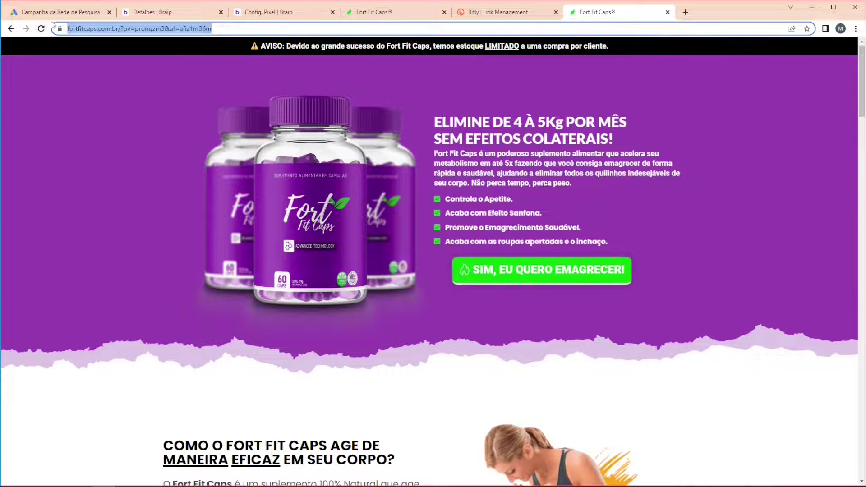
click(60, 14)
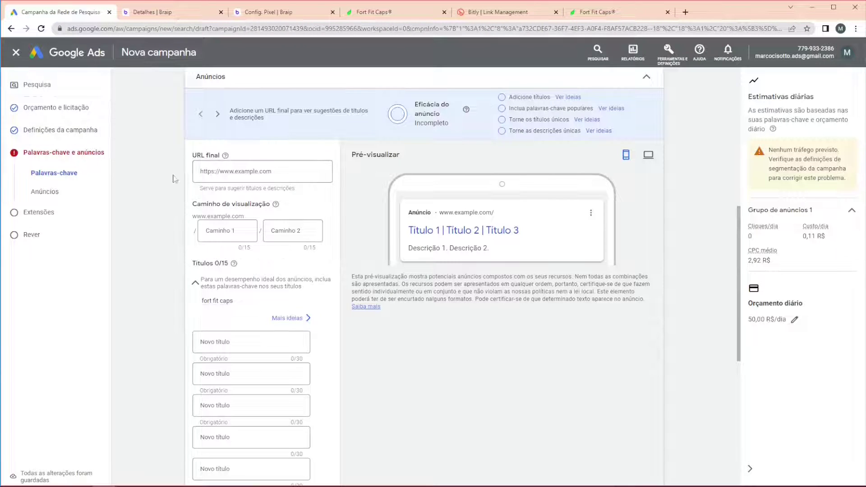
click(210, 170)
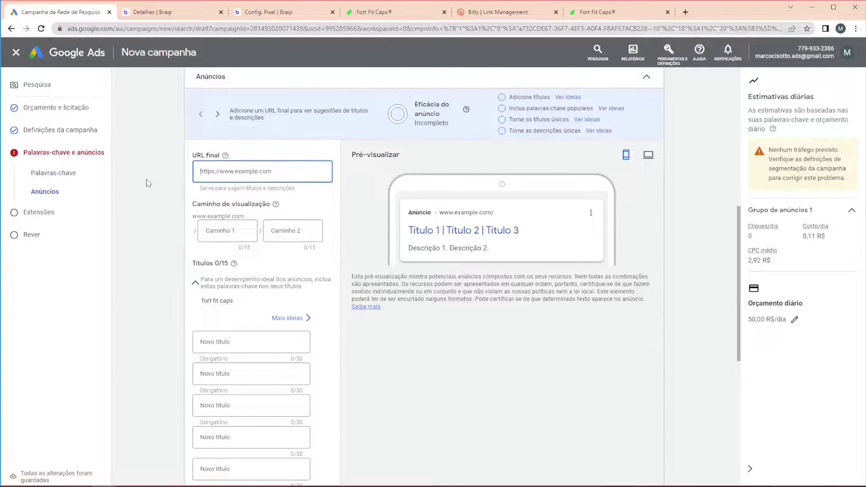
text(https://fortfitcaps.com.br/?pv=pronqzm3)
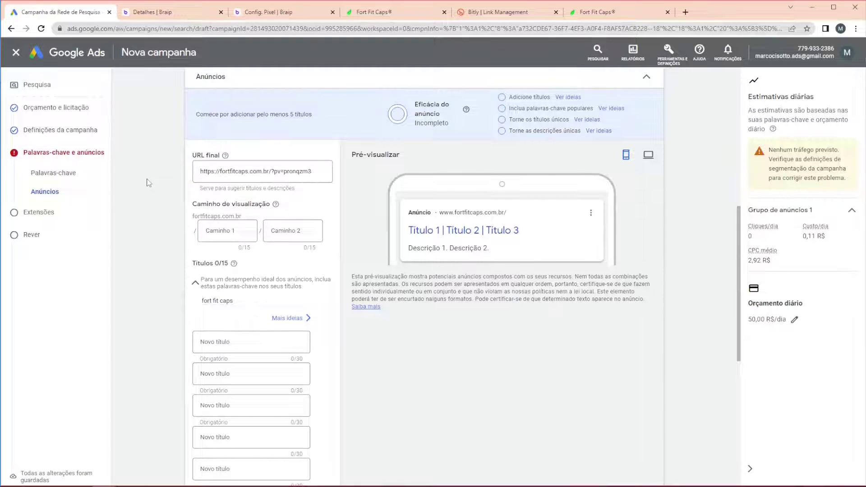
scroll(149, 183, down, 10)
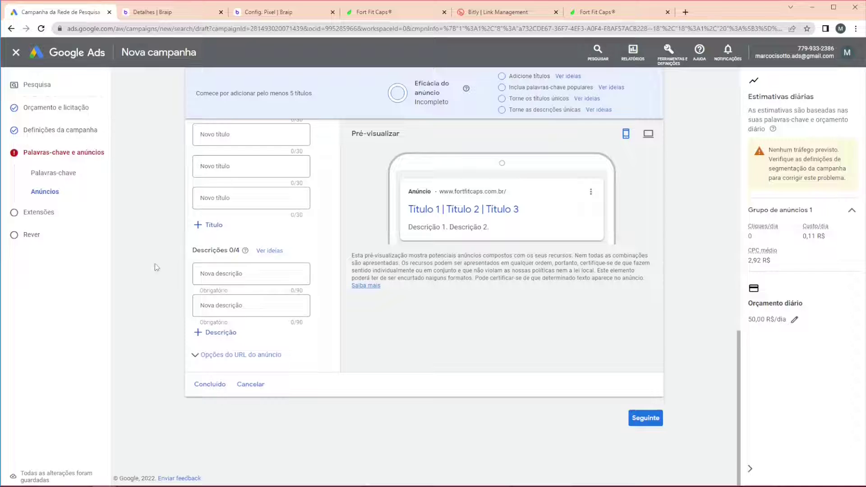
click(195, 356)
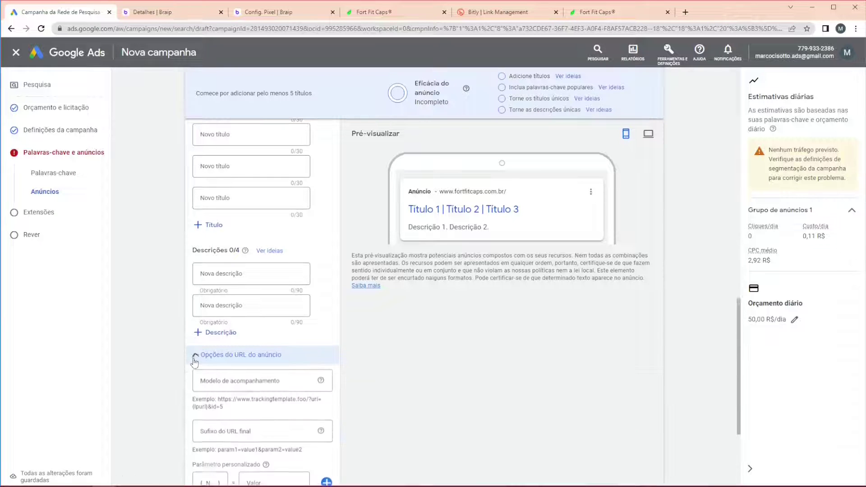
click(203, 381)
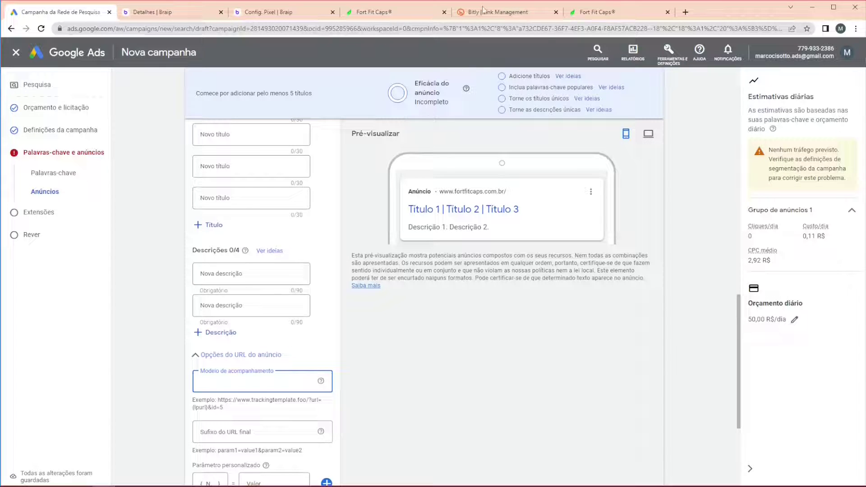
click(484, 11)
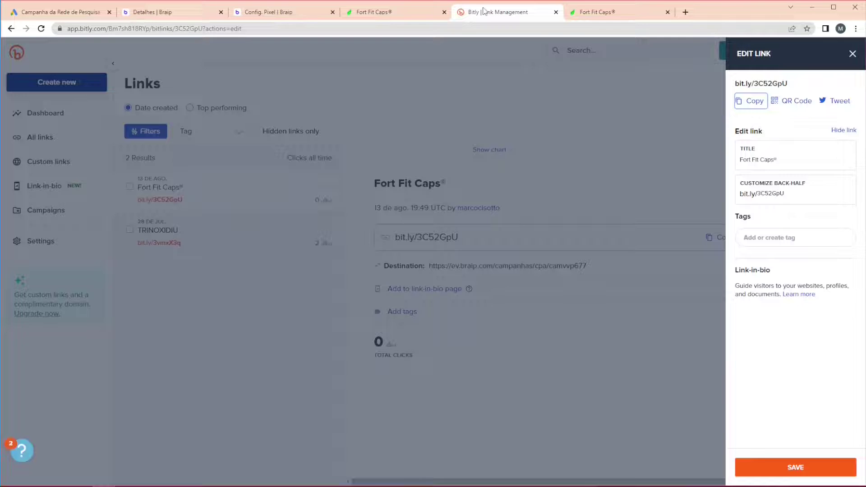
click(752, 104)
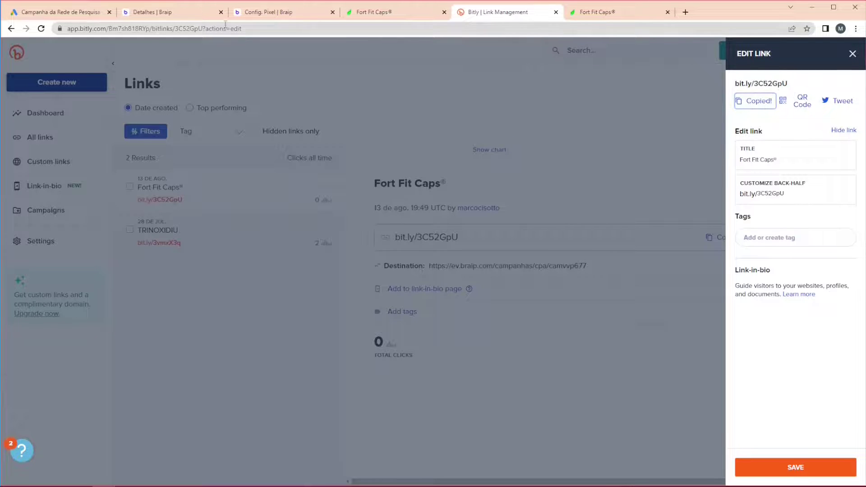
click(71, 13)
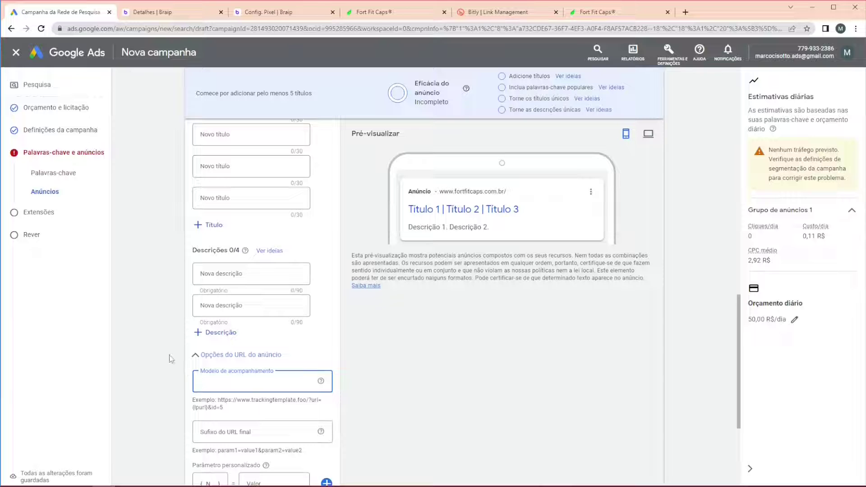
key(ctrl+v)
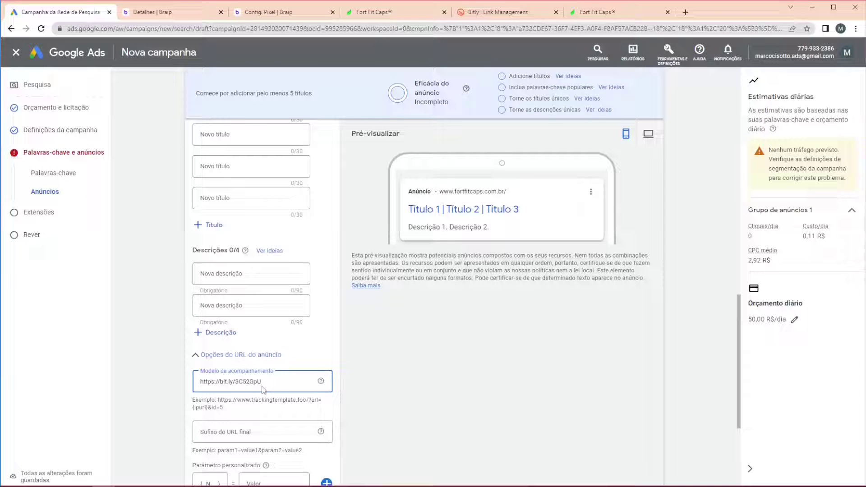
Copy the first two headlines from the campaign spreadsheet into the ad: "【 Fort Fit Caps® 】" and "【 Fort Fit Caps® - Oficial 】"
scroll(290, 339, up, 4)
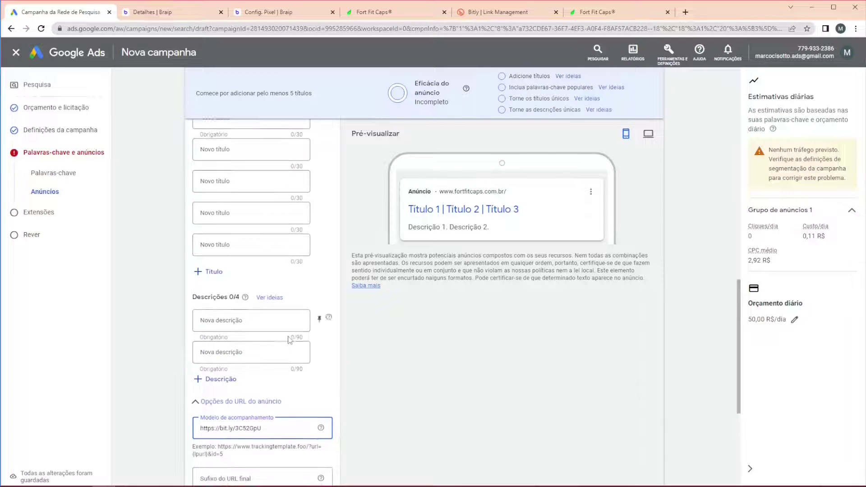
scroll(290, 340, up, 1)
scroll(284, 346, up, 2)
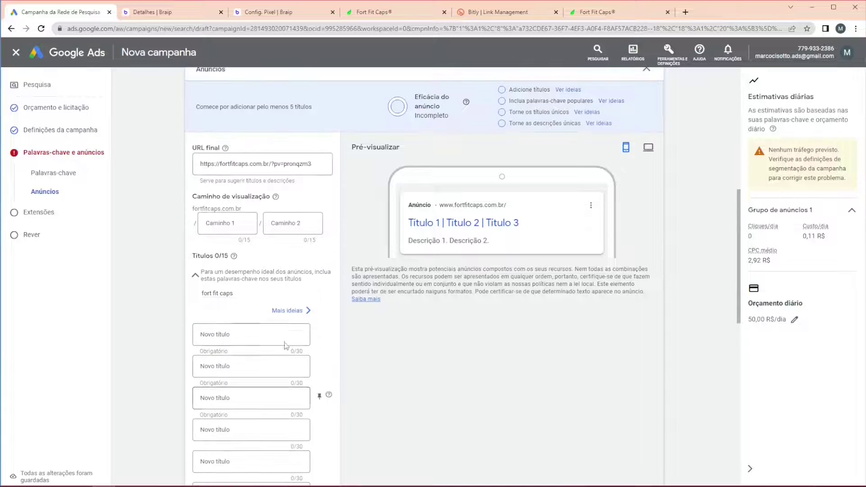
click(217, 335)
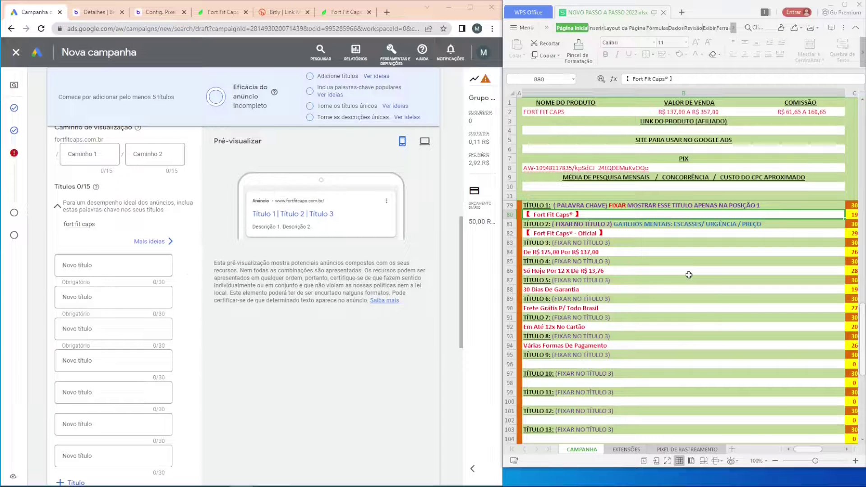
click(112, 266)
key(ctrl+v)
click(684, 233)
key(ctrl+c)
click(112, 297)
key(ctrl+v)
Copy headlines 3 and 4 from the spreadsheet into the ad: "De R$ 175,00 Por R$ 137,00" and "Só Hoje Por 12 X De R$ 13,76"
click(537, 252)
key(ctrl+c)
click(113, 328)
key(ctrl+v)
click(531, 271)
key(ctrl+c)
click(113, 361)
key(ctrl+v)
Copy headlines 5 and 6 from the spreadsheet into the ad: "30 Dias De Garantia" and "Frete Grátis P/ Todo Brasil"
click(550, 289)
key(ctrl+c)
click(113, 392)
key(ctrl+v)
key(ctrl+c)
click(113, 424)
key(ctrl+v)
Copy headlines 7 and 8 from the spreadsheet into the ad: "Em Até 12x No Cartão" and "Várias Formas De Pagamento"
click(555, 327)
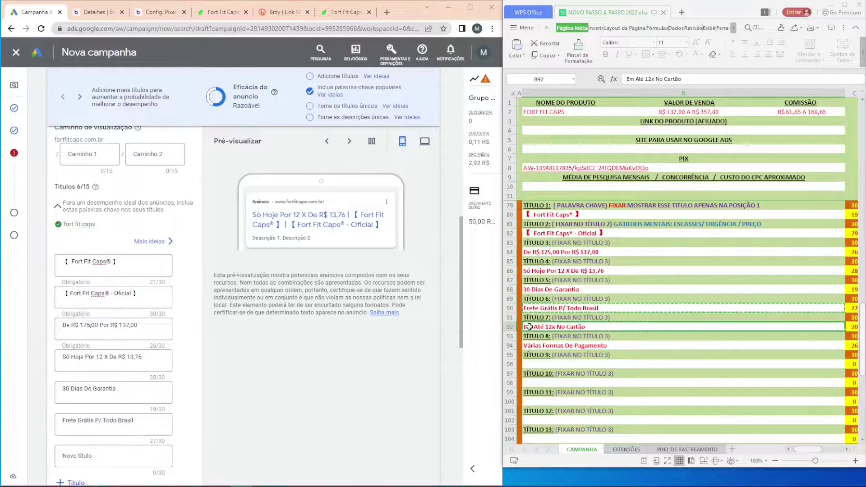
key(ctrl+c)
scroll(112, 316, down, 3)
click(112, 316)
key(ctrl+v)
click(555, 346)
key(ctrl+c)
click(113, 347)
key(ctrl+v)
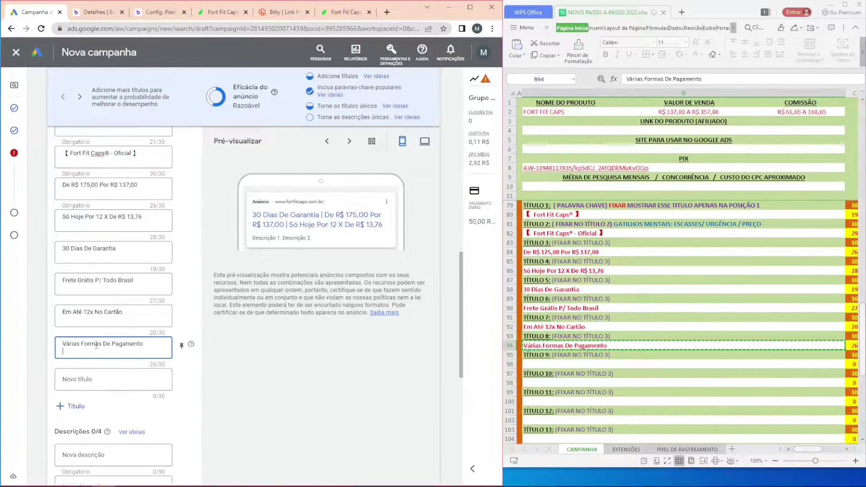
Fill the first two ad descriptions with the spreadsheet texts starting "Fort Fit Caps® - Promoção Somente Hoje" and "Emagreça De Forma Saúdavel"
scroll(677, 316, down, 8)
click(587, 298)
key(ctrl+c)
scroll(215, 339, down, 3)
click(112, 313)
key(ctrl+v)
click(587, 308)
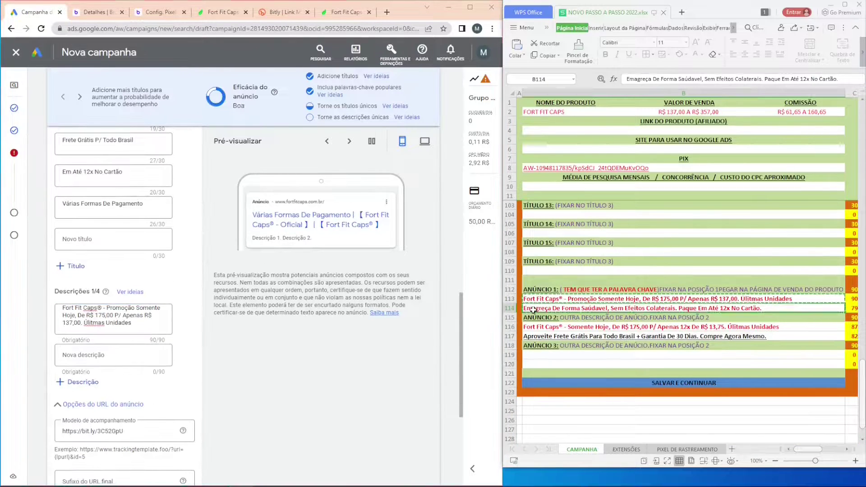
key(ctrl+c)
click(113, 360)
key(ctrl+v)
Add a third and fourth ad description with the spreadsheet texts starting "Fort Fit Caps® - Somente Hoje" and "Aproveite Frete Grátis Para Todo Brasil"
click(587, 327)
key(ctrl+c)
scroll(112, 316, down, 3)
click(77, 250)
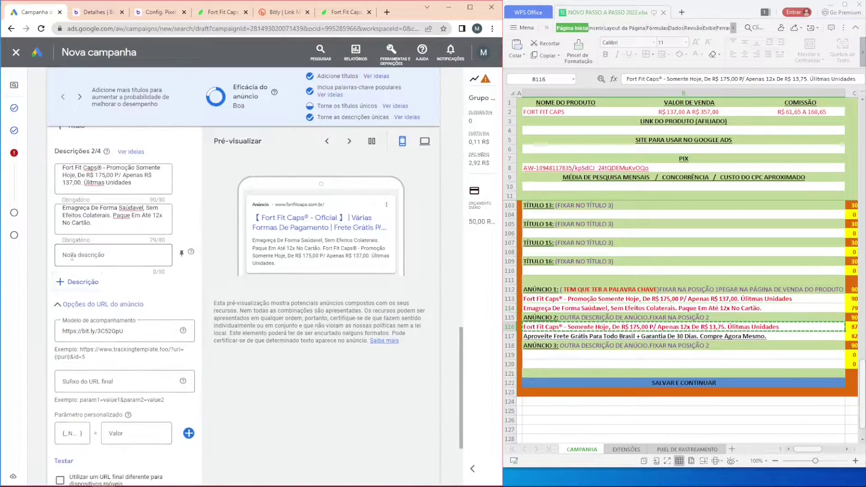
click(112, 260)
key(ctrl+v)
click(587, 336)
key(ctrl+c)
click(77, 290)
click(113, 300)
key(ctrl+v)
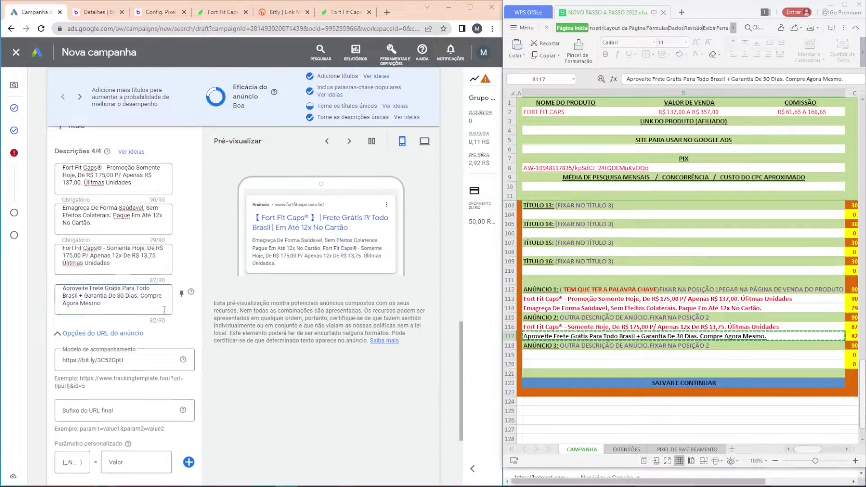
Review the ad's headlines and continue to the campaign's extensions stage
scroll(164, 310, up, 6)
scroll(164, 310, up, 2)
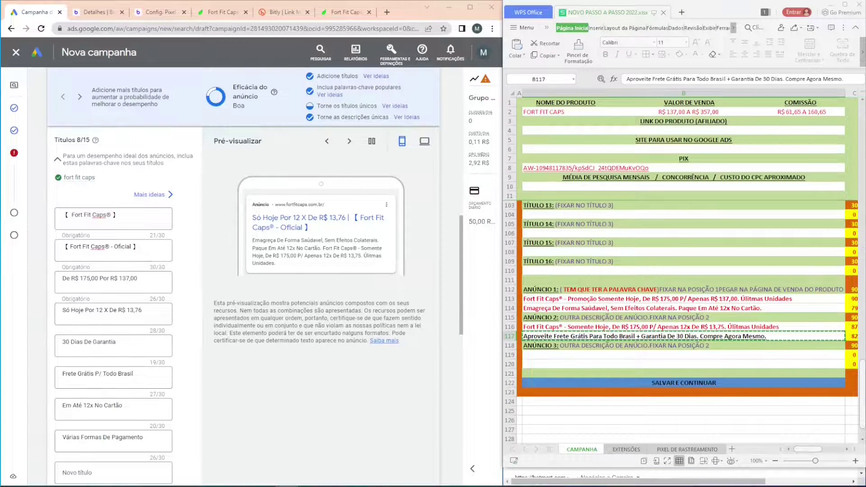
click(126, 447)
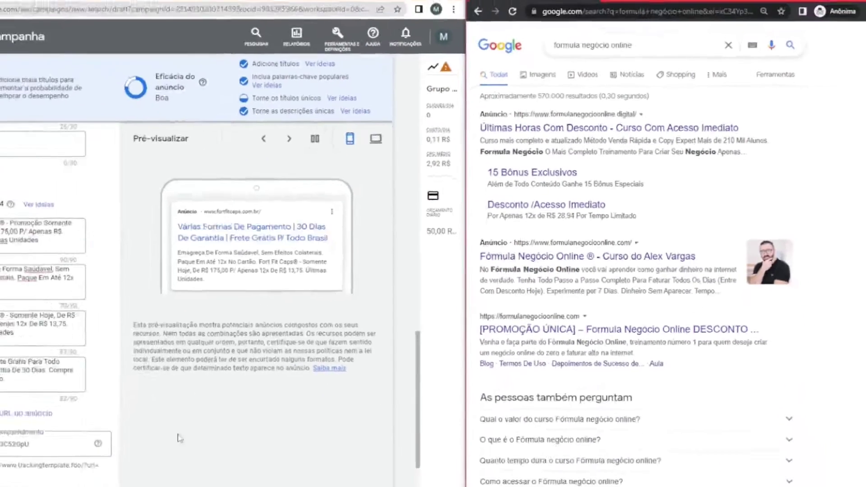
scroll(179, 436, down, 5)
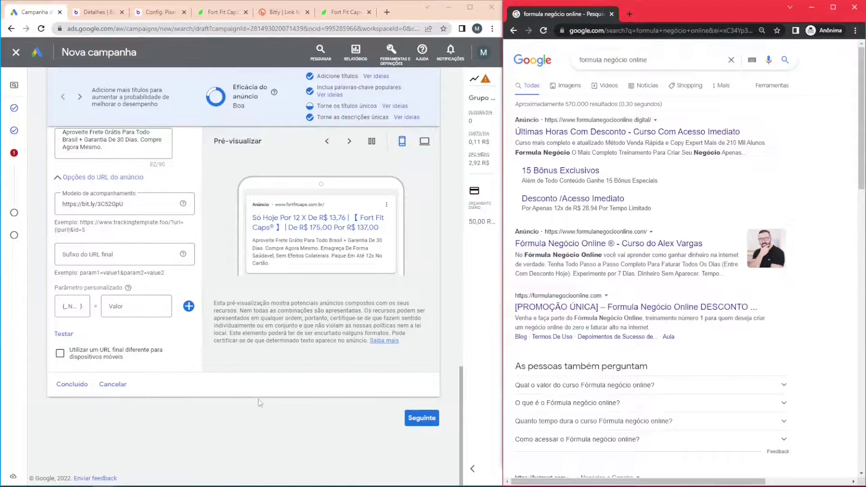
click(419, 420)
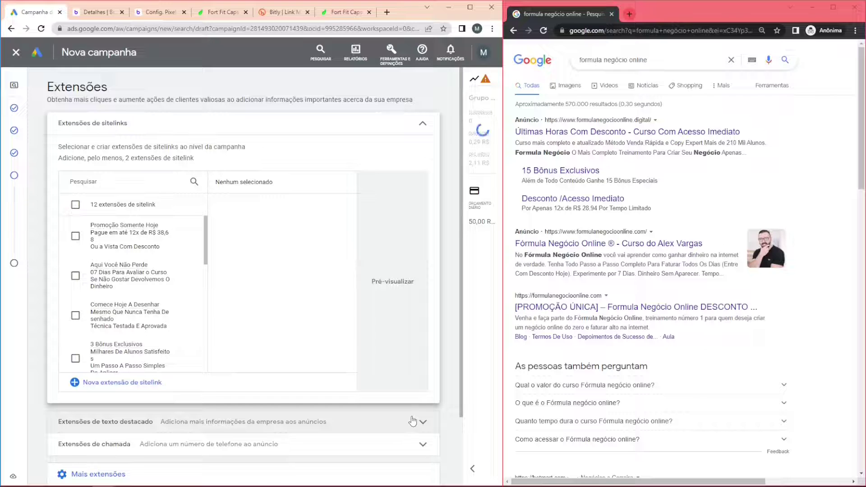
Collapse the sitelink extensions section and switch back to the campaign spreadsheet in WPS Office
click(423, 125)
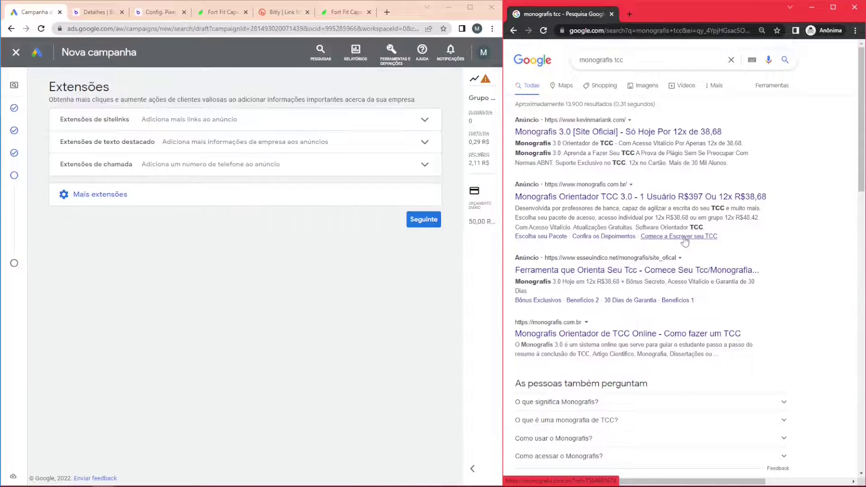
key(alt+Tab)
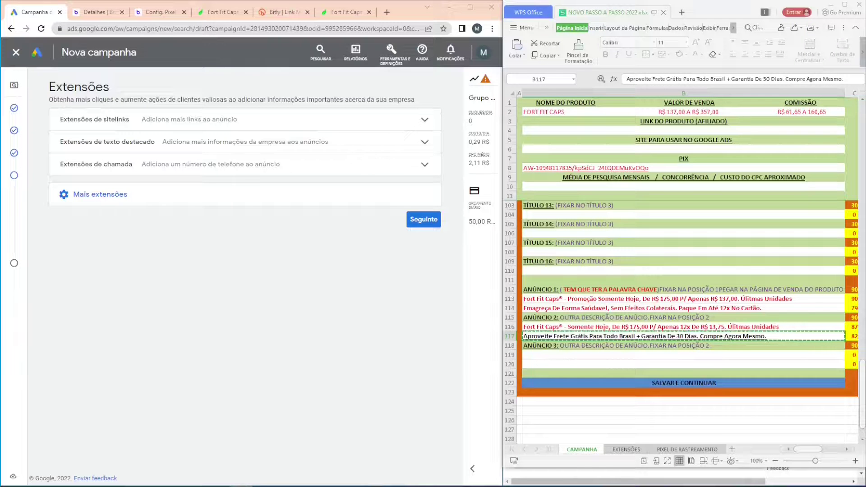